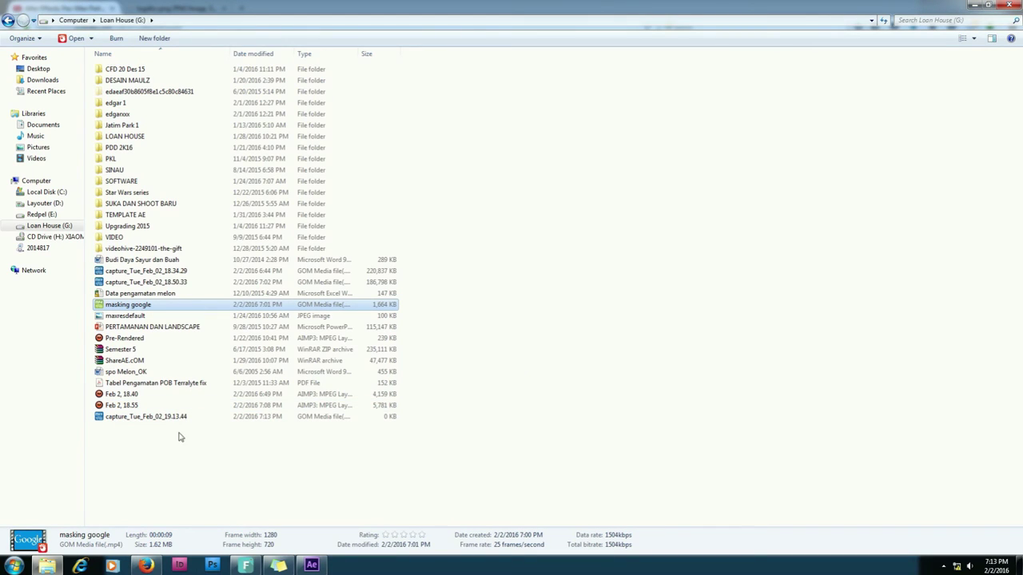
# Step: Create a 1280×720, 25 fps HDV/HDTV 720 composition named 'Masking google'
pyautogui.click(128, 308)
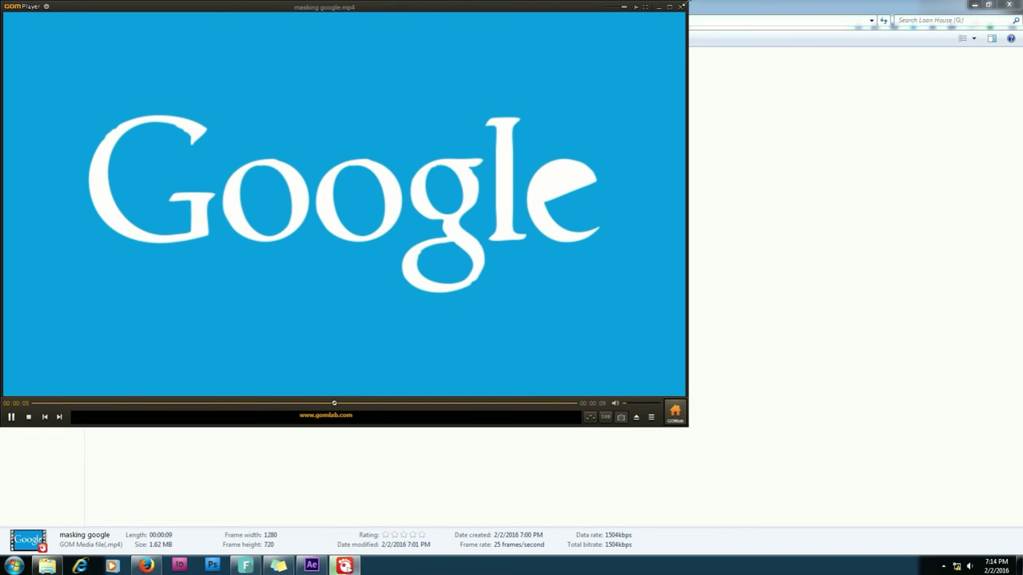
pyautogui.click(680, 6)
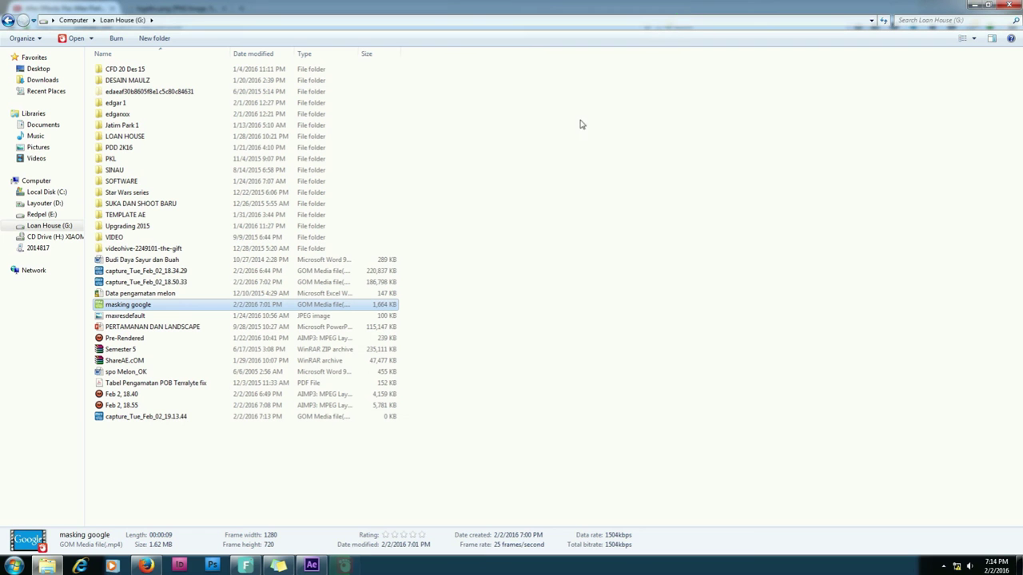
pyautogui.click(313, 566)
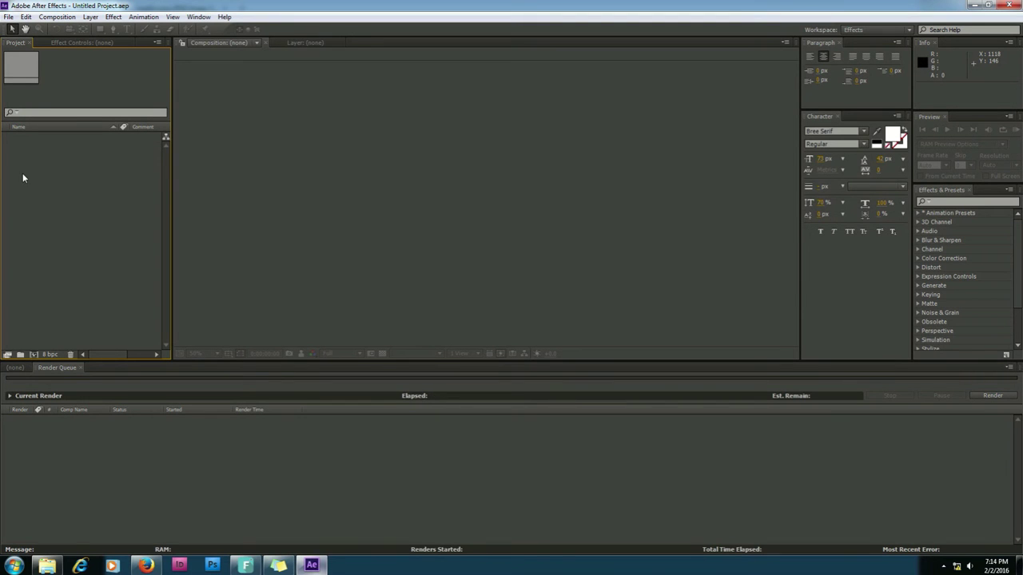
pyautogui.click(54, 18)
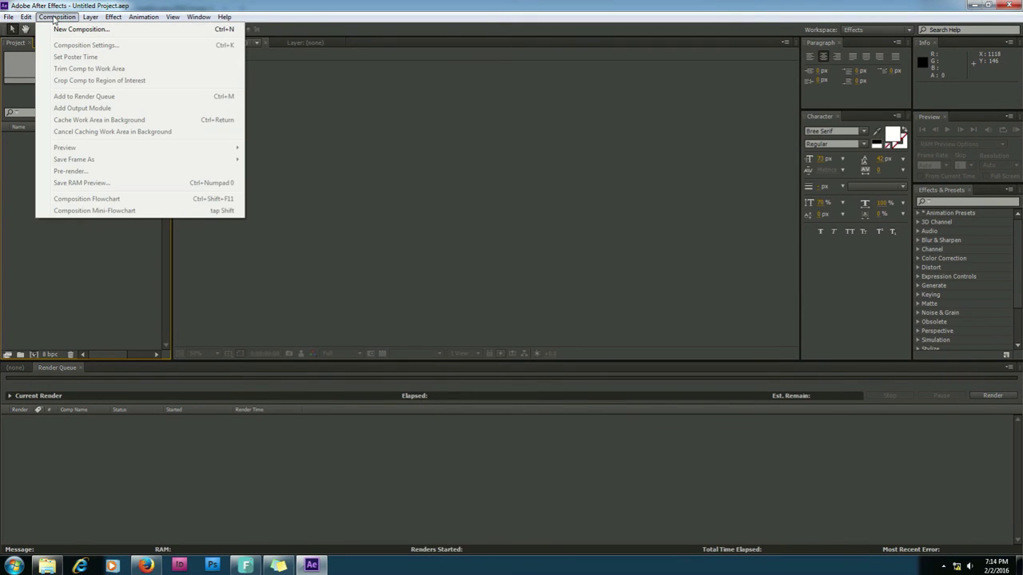
pyautogui.click(80, 29)
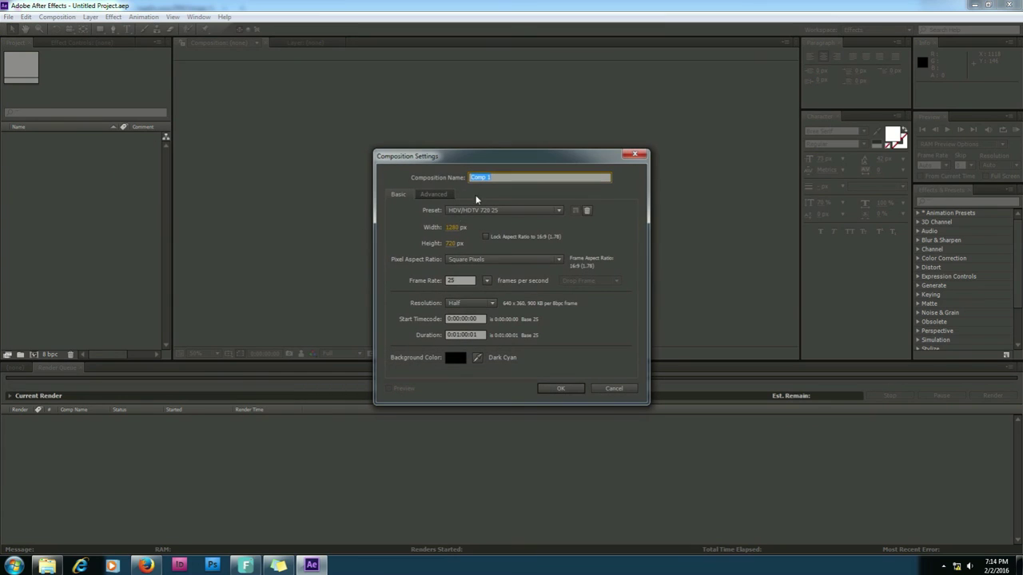
pyautogui.write('Masking google')
pyautogui.click(571, 389)
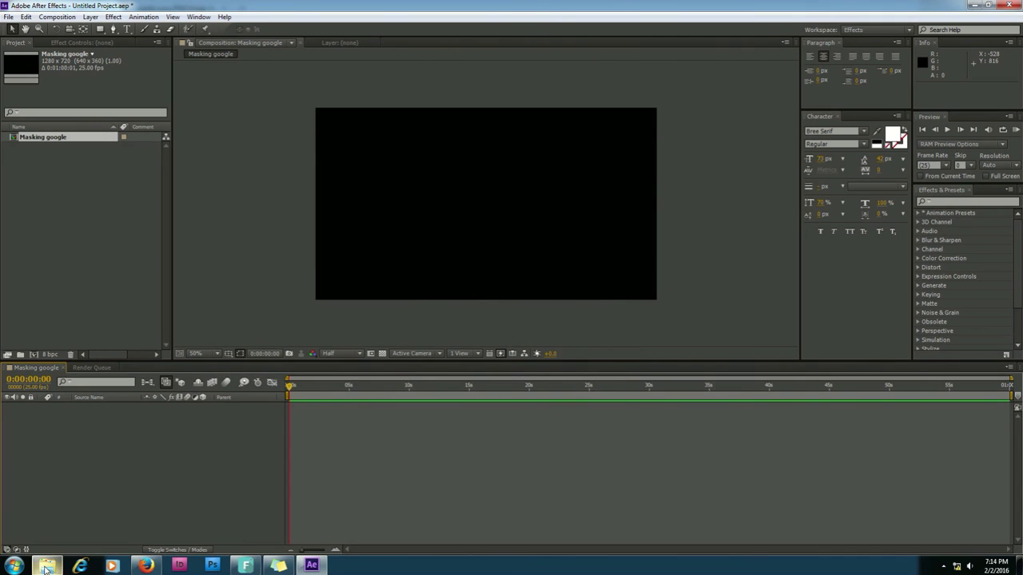
pyautogui.click(47, 567)
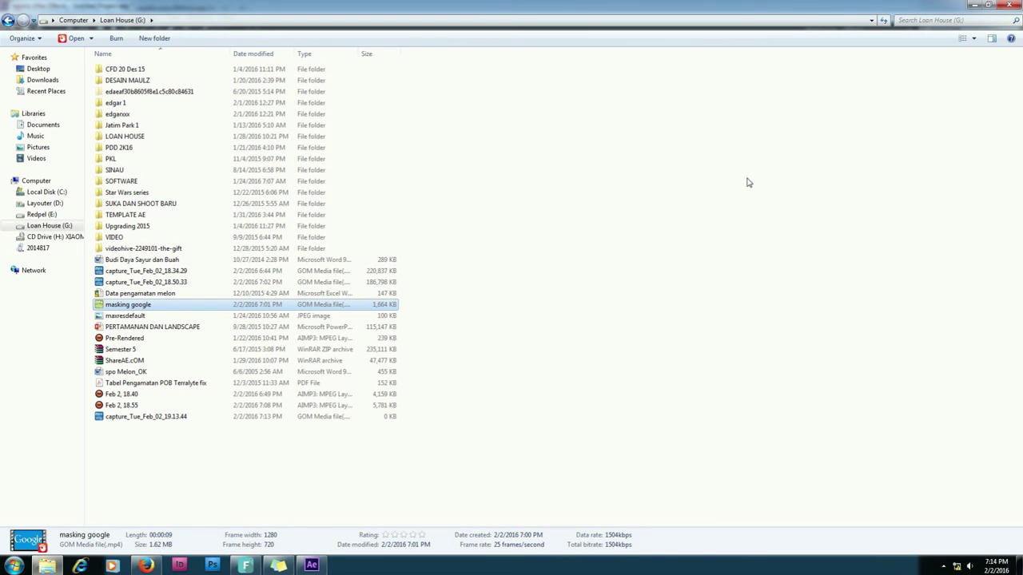
# Step: Open DESAIN MAULZ > pradiklat in Explorer with files shown as large icons
pyautogui.doubleClick(116, 81)
pyautogui.click(964, 38)
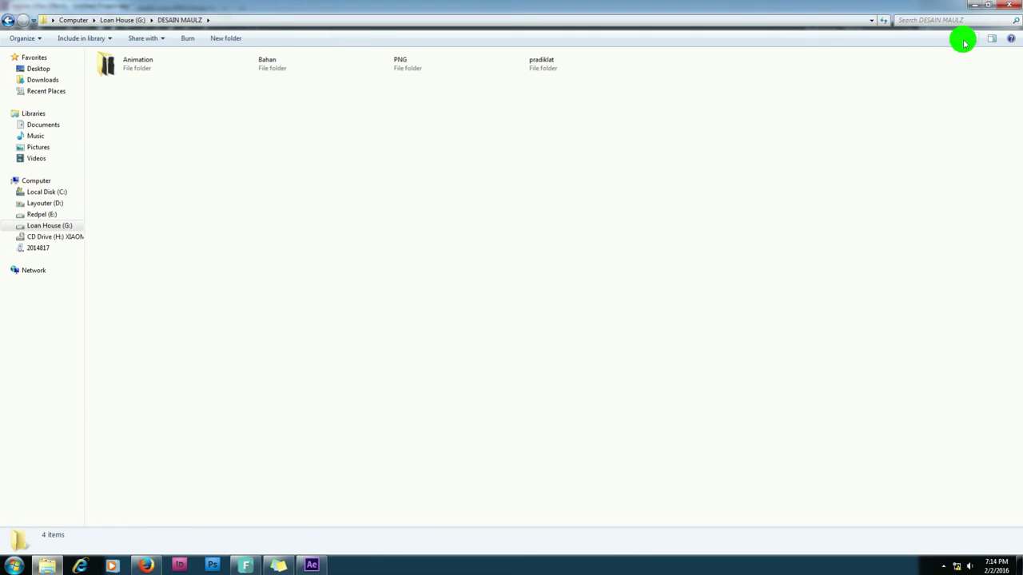
pyautogui.click(964, 40)
pyautogui.click(964, 40)
pyautogui.doubleClick(297, 82)
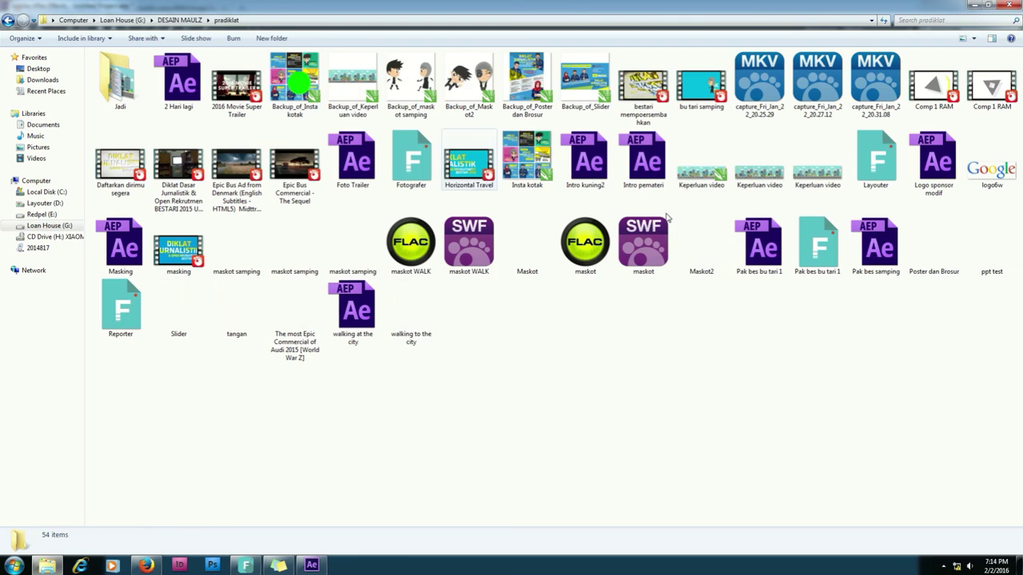
# Step: Preview logo6w in Photo Viewer, then drag it into the After Effects Project panel
pyautogui.click(1002, 177)
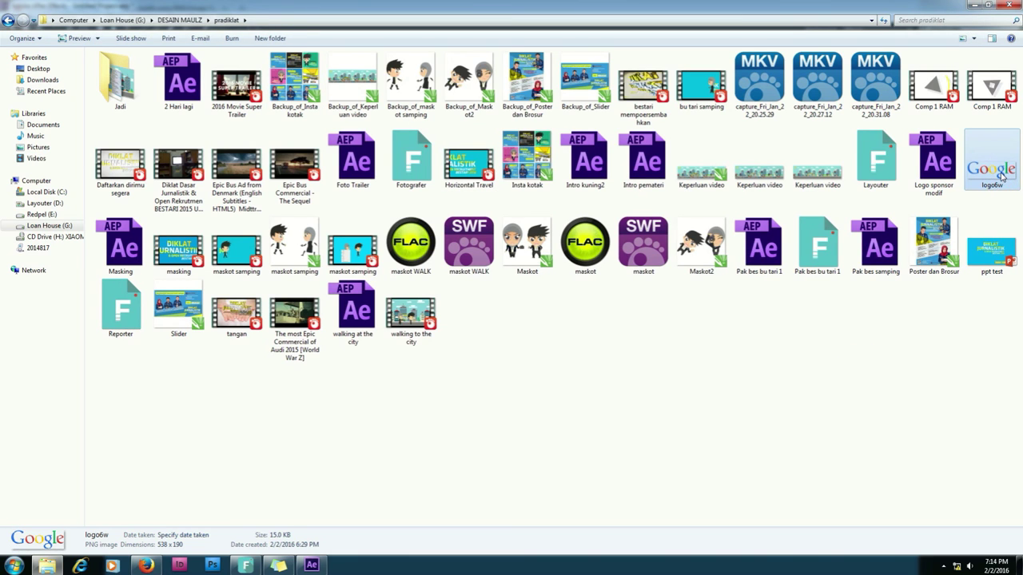
pyautogui.doubleClick(1002, 178)
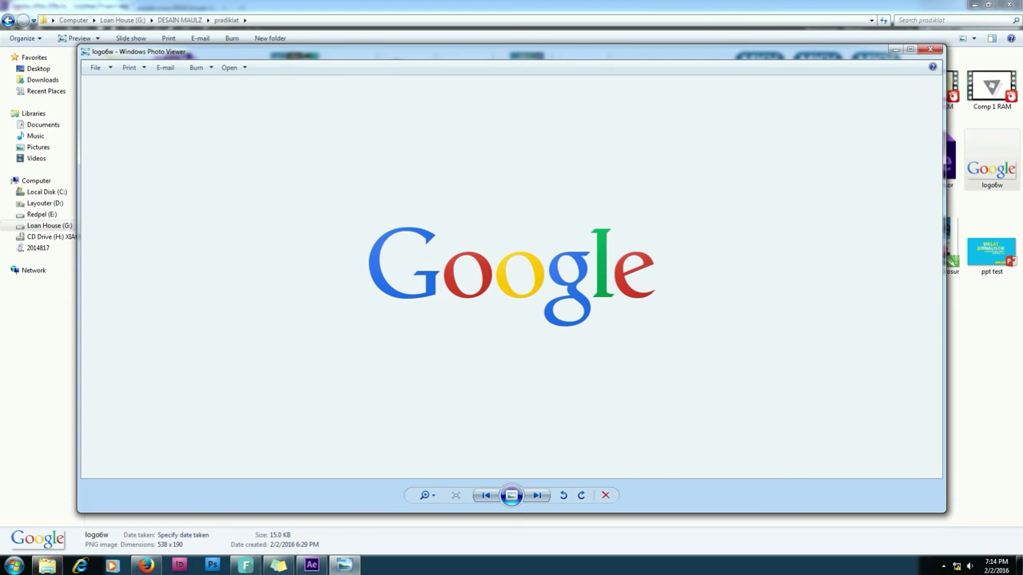
pyautogui.click(930, 50)
pyautogui.moveTo(1002, 174)
pyautogui.mouseDown()
pyautogui.moveTo(378, 490)
pyautogui.moveTo(315, 569)
pyautogui.moveTo(80, 254)
pyautogui.mouseUp()
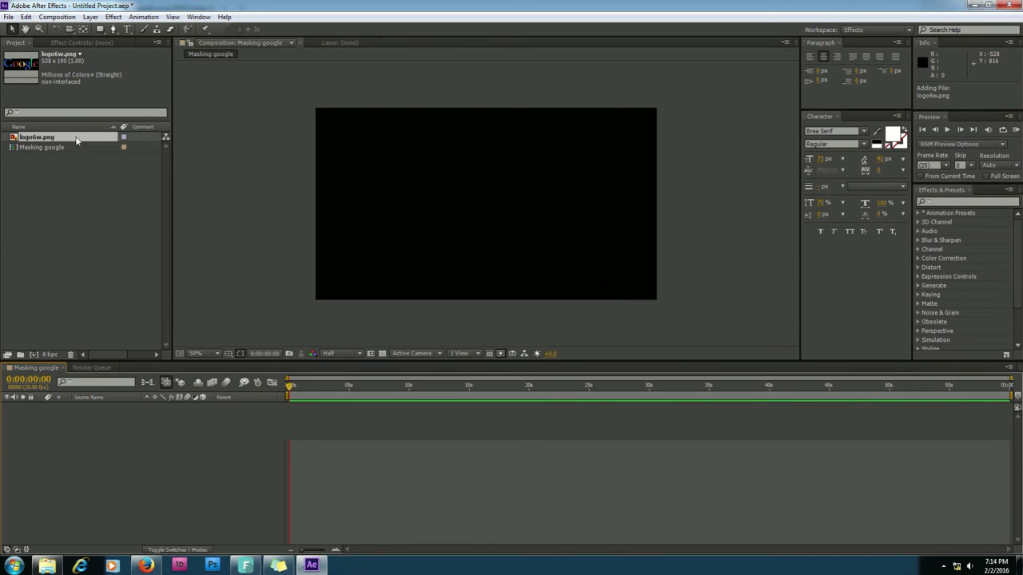
pyautogui.click(32, 147)
pyautogui.click(33, 140)
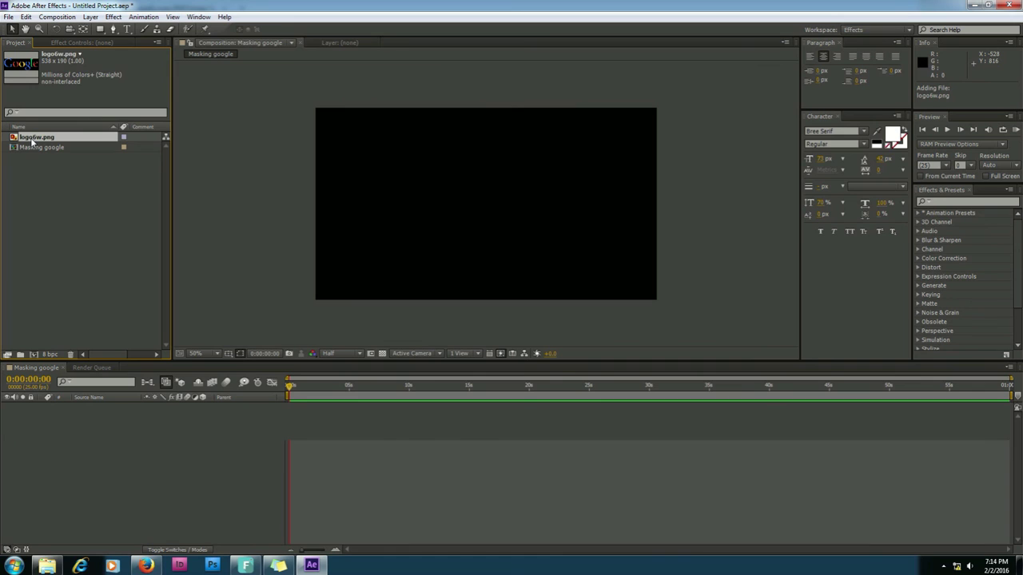
# Step: Preview Comp 1 RAM.mp4 and drag it into the After Effects Project panel
pyautogui.click(47, 566)
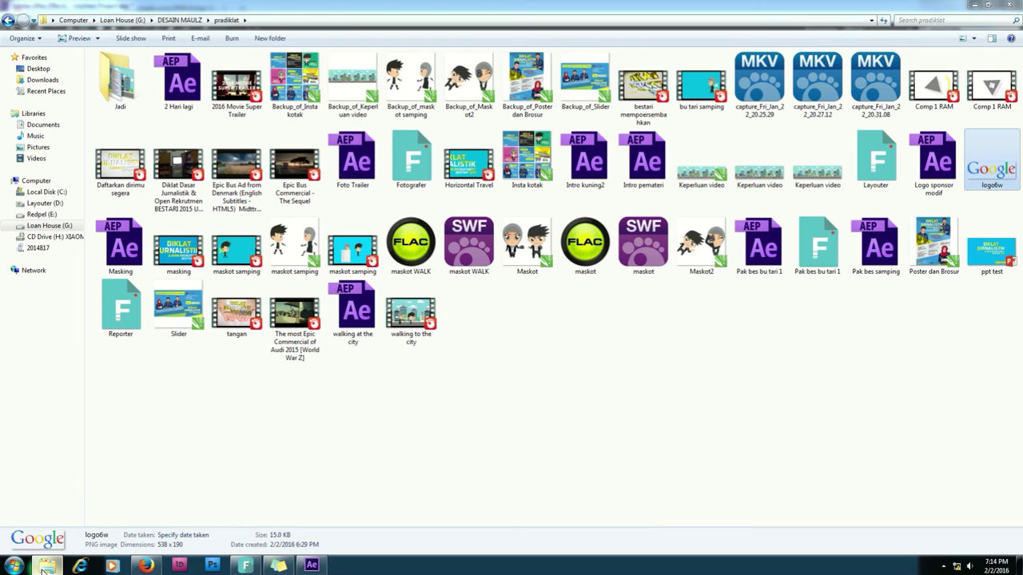
pyautogui.click(992, 84)
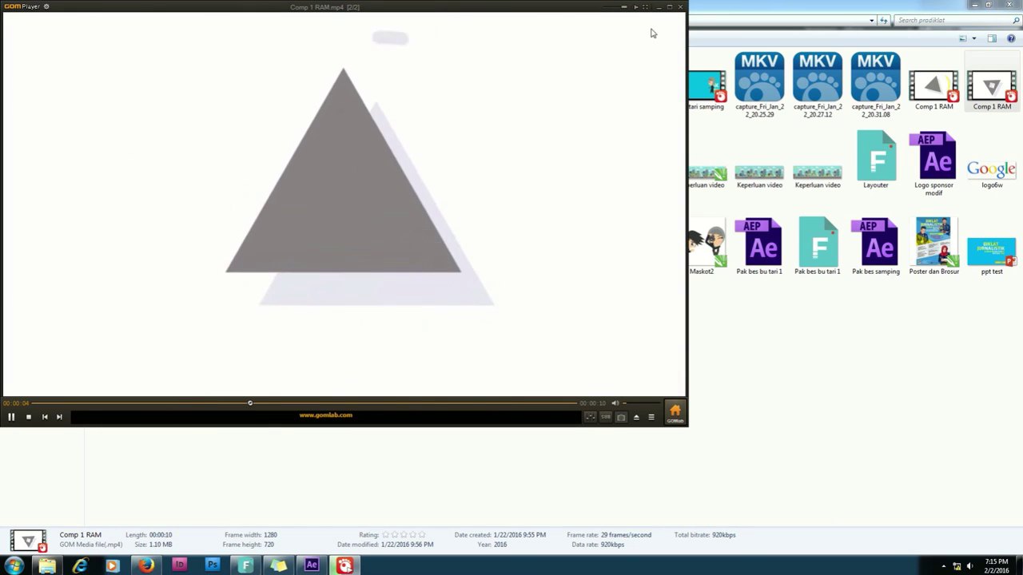
pyautogui.click(676, 6)
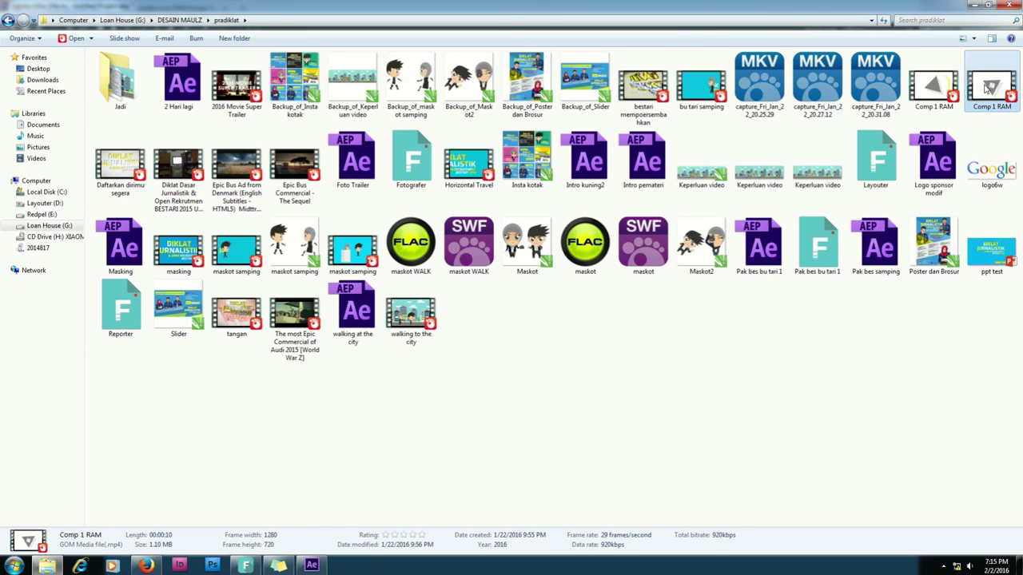
pyautogui.moveTo(987, 83)
pyautogui.mouseDown()
pyautogui.moveTo(893, 174)
pyautogui.moveTo(27, 204)
pyautogui.mouseUp()
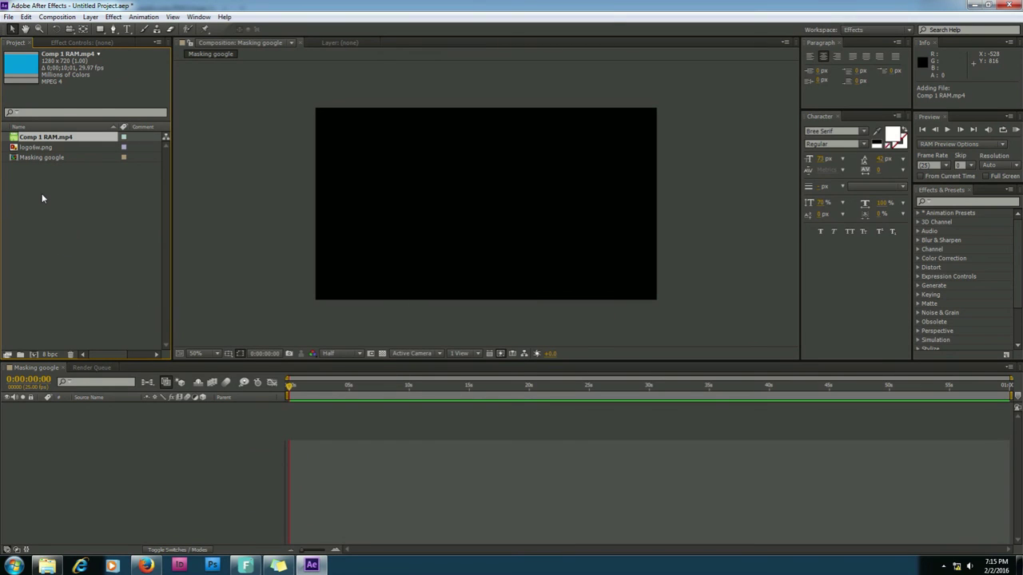
# Step: Add logo6w.png to the Masking google timeline and scale it to about 208%
pyautogui.click(43, 148)
pyautogui.click(45, 137)
pyautogui.click(63, 197)
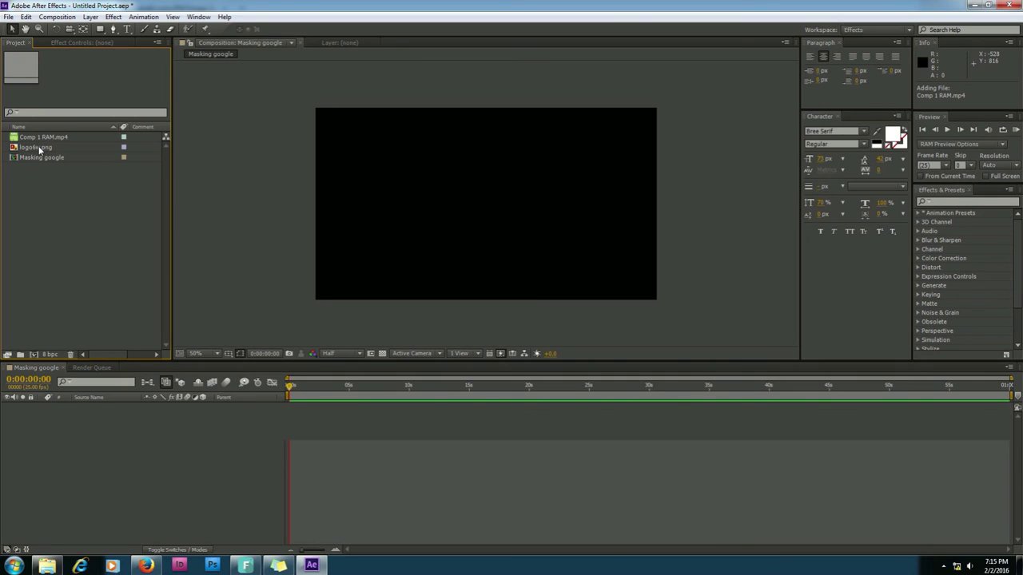
pyautogui.moveTo(38, 146); pyautogui.dragTo(33, 420)
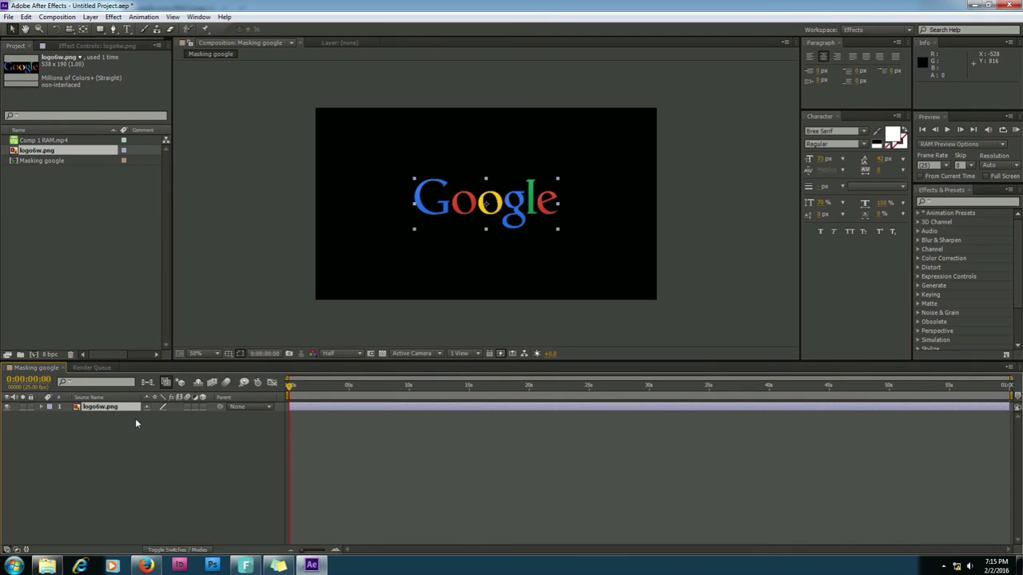
pyautogui.click(42, 409)
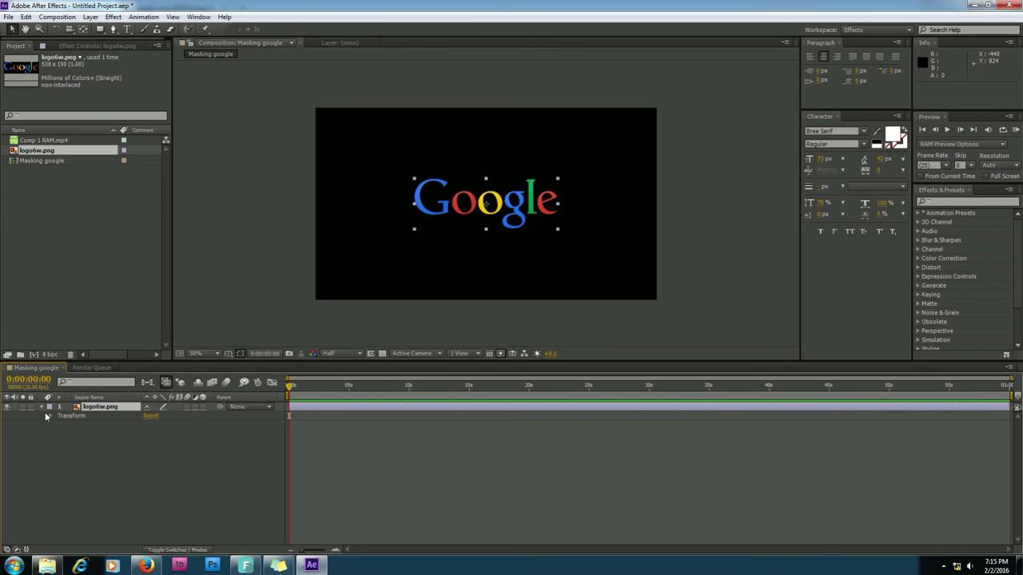
pyautogui.click(51, 415)
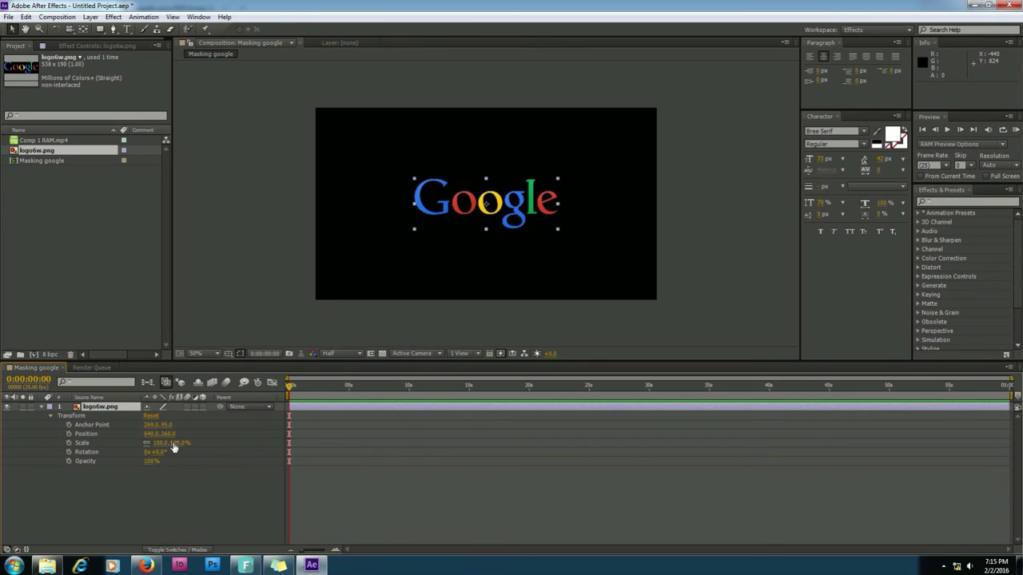
pyautogui.moveTo(173, 444); pyautogui.dragTo(228, 445)
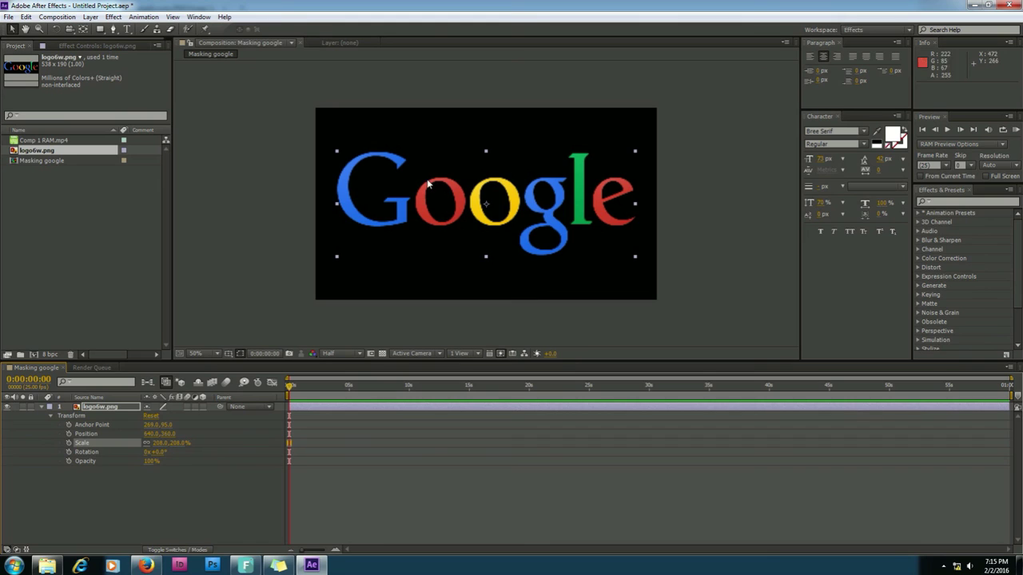
# Step: Run Layer > Auto-trace on logo6w.png to generate letter masks, then check and collapse them
pyautogui.click(91, 18)
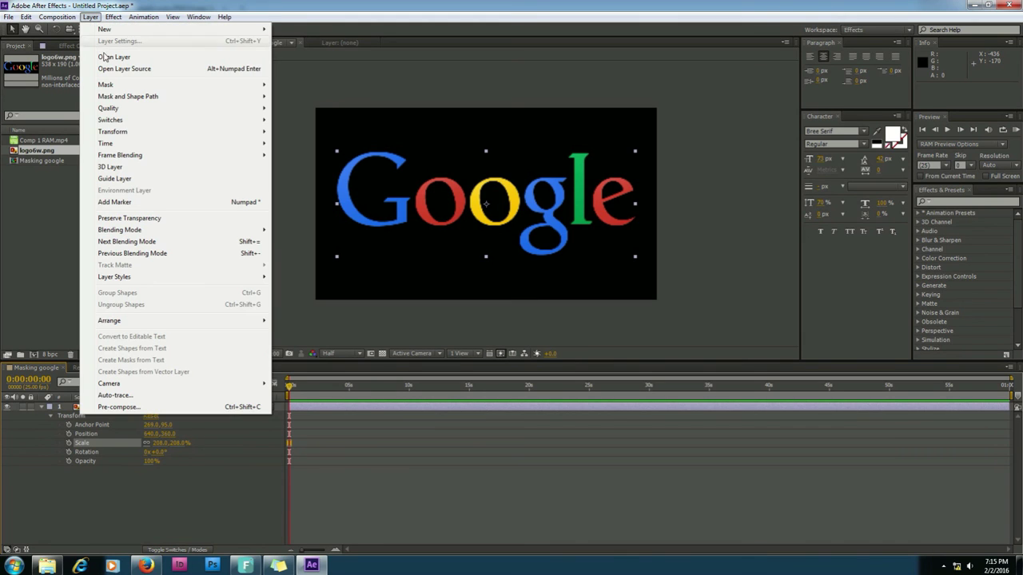
pyautogui.click(125, 395)
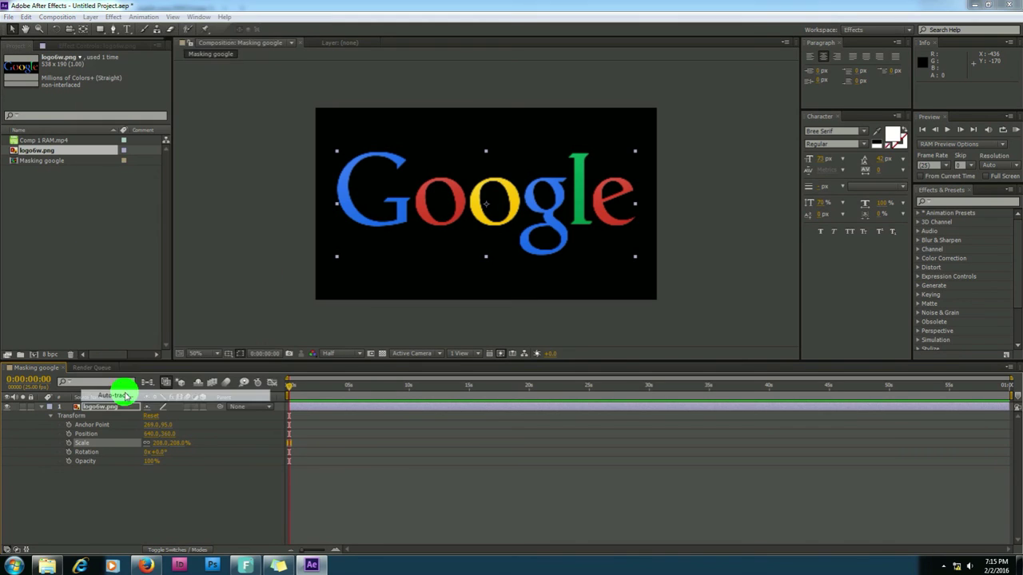
pyautogui.click(528, 367)
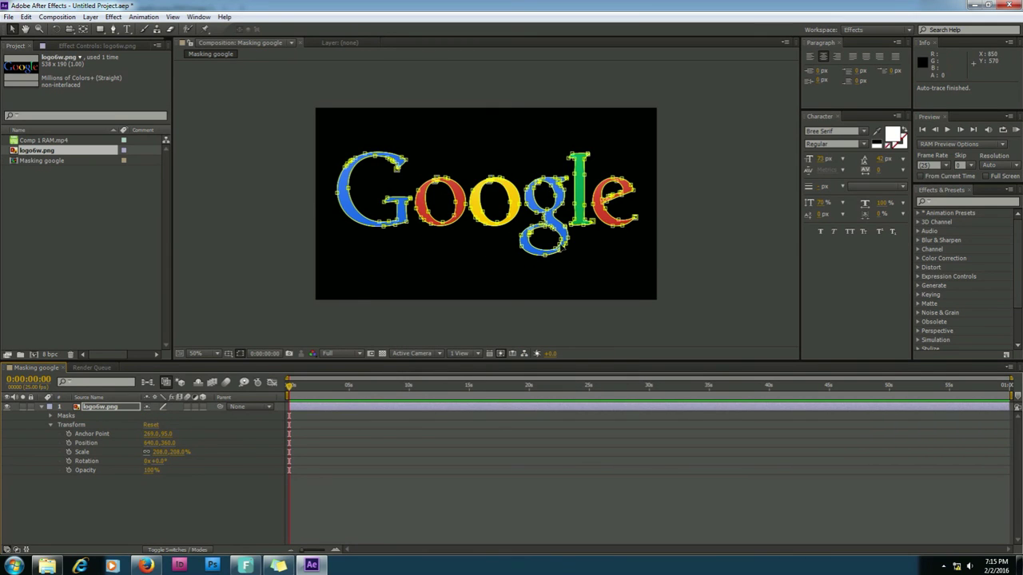
pyautogui.click(50, 416)
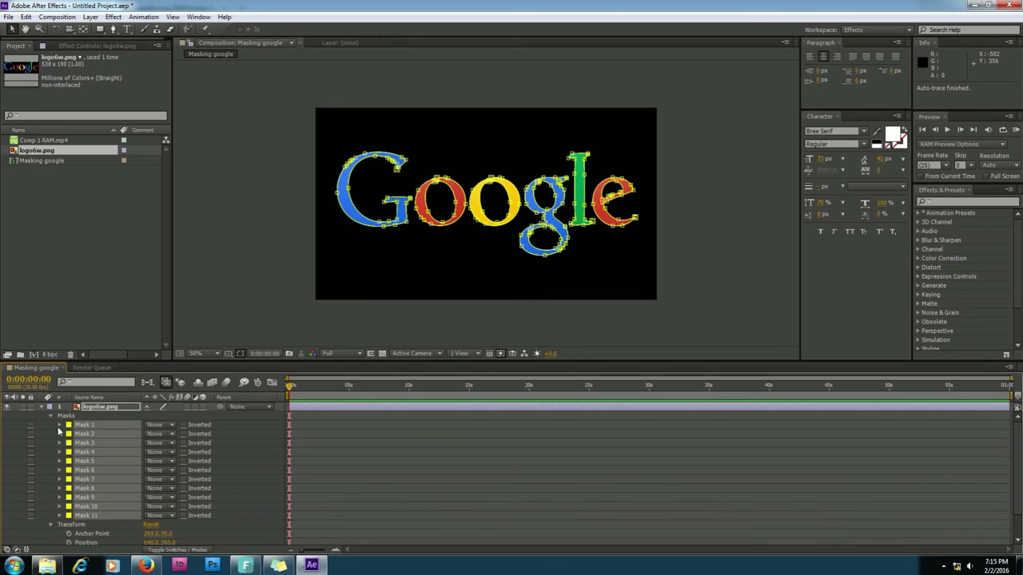
pyautogui.click(43, 408)
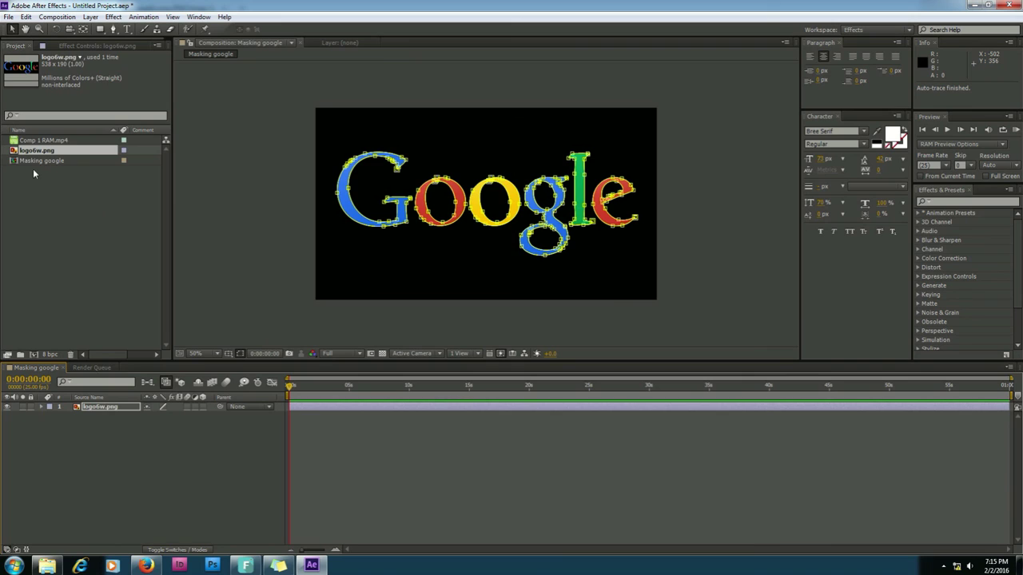
# Step: Place Comp 1 RAM.mp4 in the timeline as a layer beneath logo6w.png
pyautogui.click(37, 140)
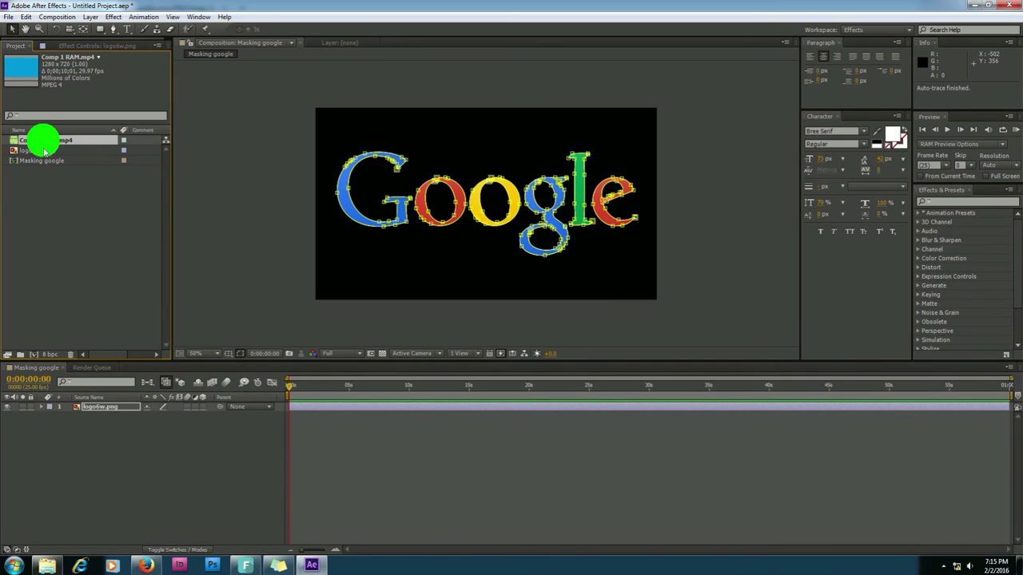
pyautogui.moveTo(44, 150); pyautogui.dragTo(55, 418)
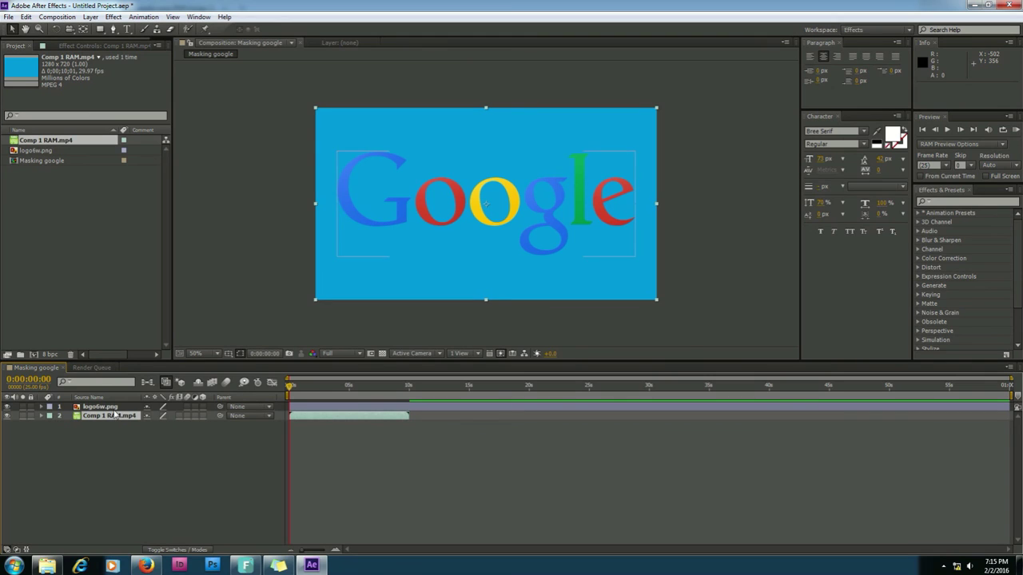
pyautogui.moveTo(99, 421); pyautogui.dragTo(140, 383)
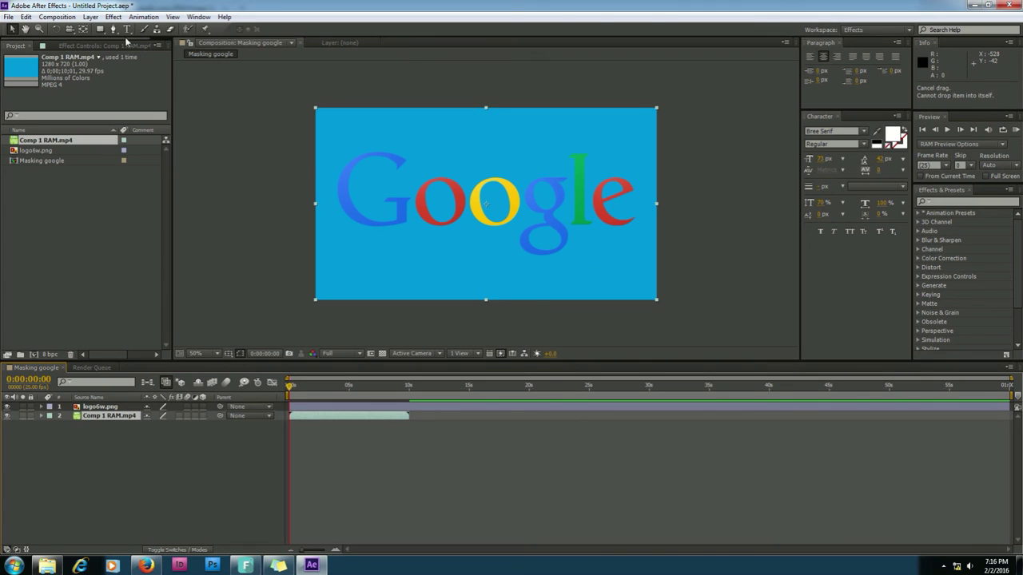
pyautogui.click(94, 419)
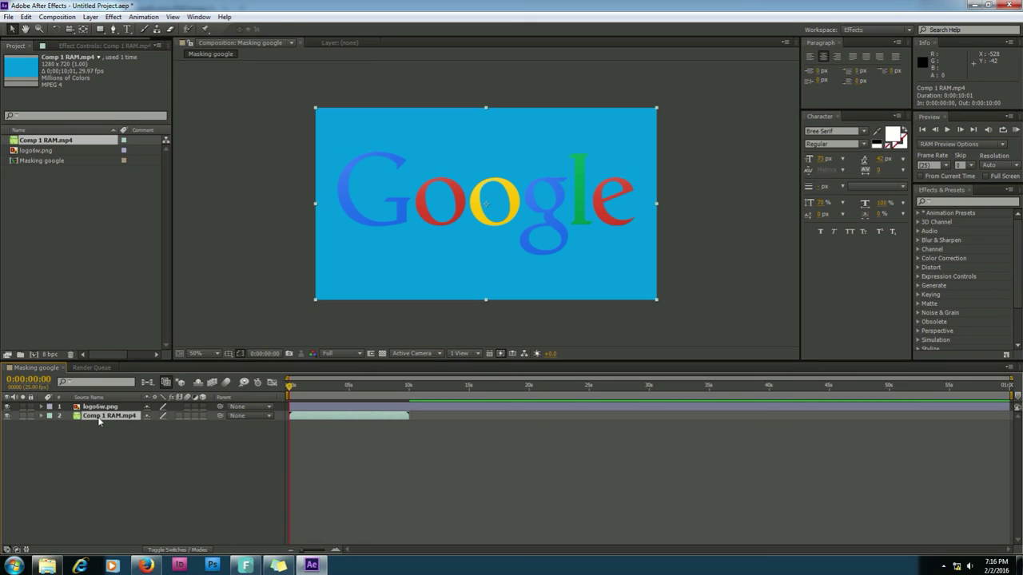
# Step: Draw a small temporary rectangle mask on the Comp 1 RAM.mp4 layer
pyautogui.click(100, 30)
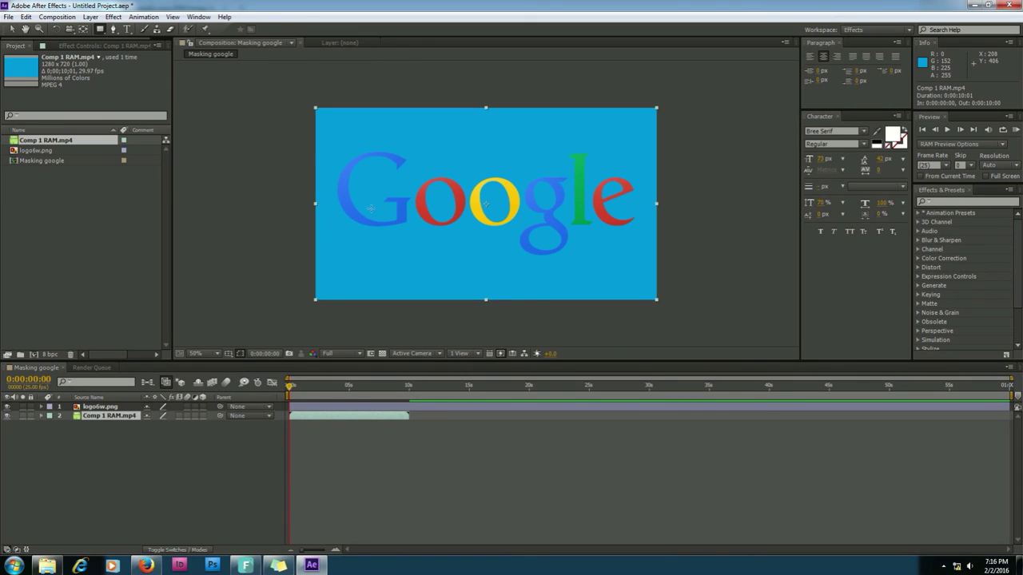
pyautogui.moveTo(363, 229); pyautogui.dragTo(375, 240)
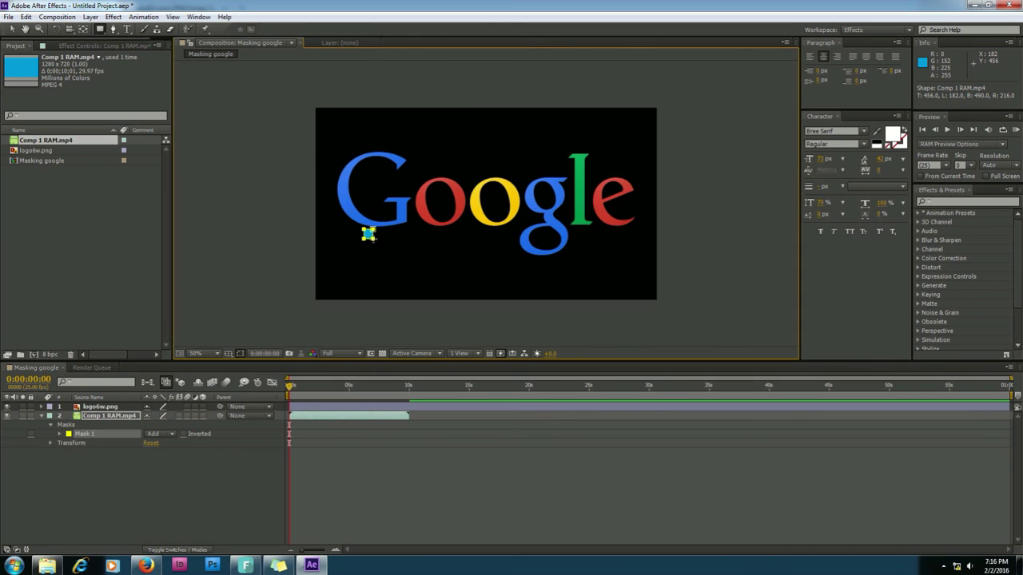
pyautogui.click(80, 434)
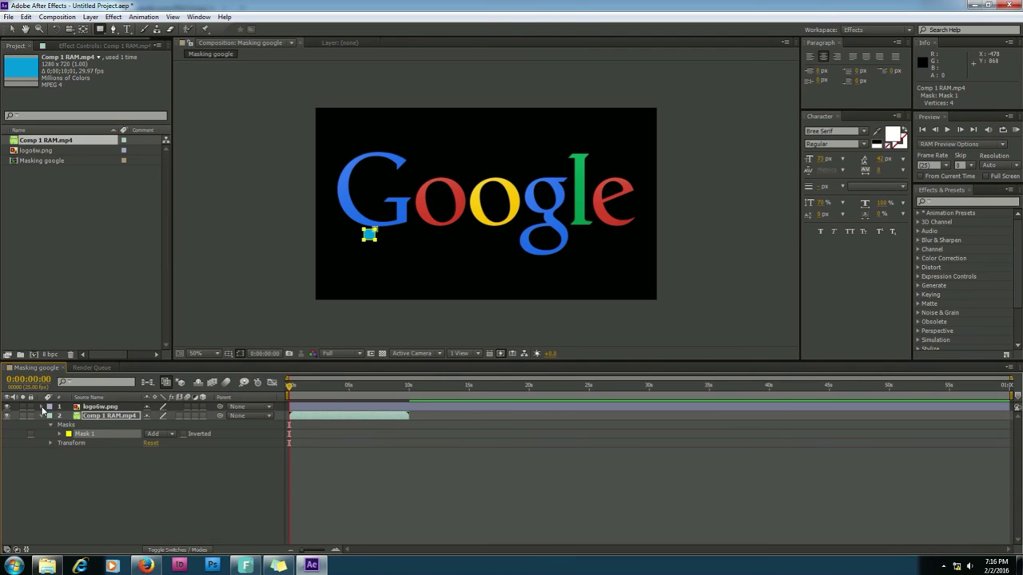
# Step: Cut the eleven traced letter masks from logo6w.png and paste them onto the video layer
pyautogui.click(42, 407)
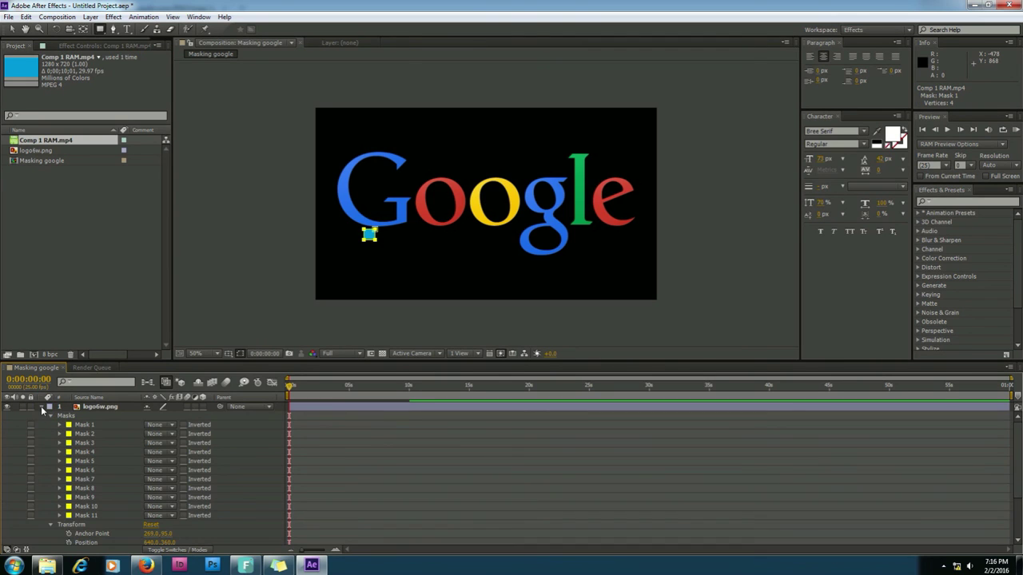
pyautogui.click(80, 424)
pyautogui.keyDown('shift'); pyautogui.click(86, 516); pyautogui.keyUp('shift')
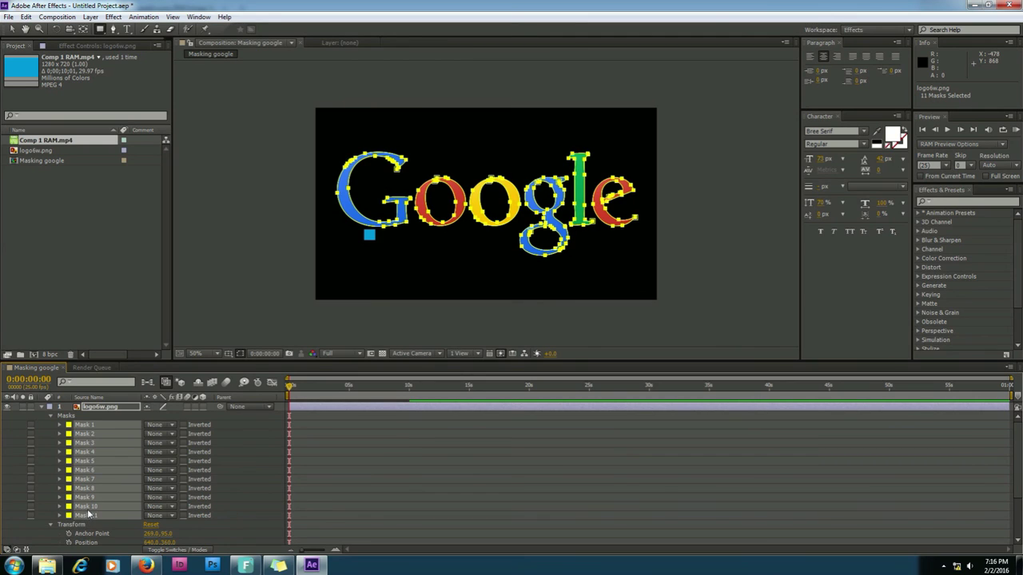
pyautogui.press('Delete')
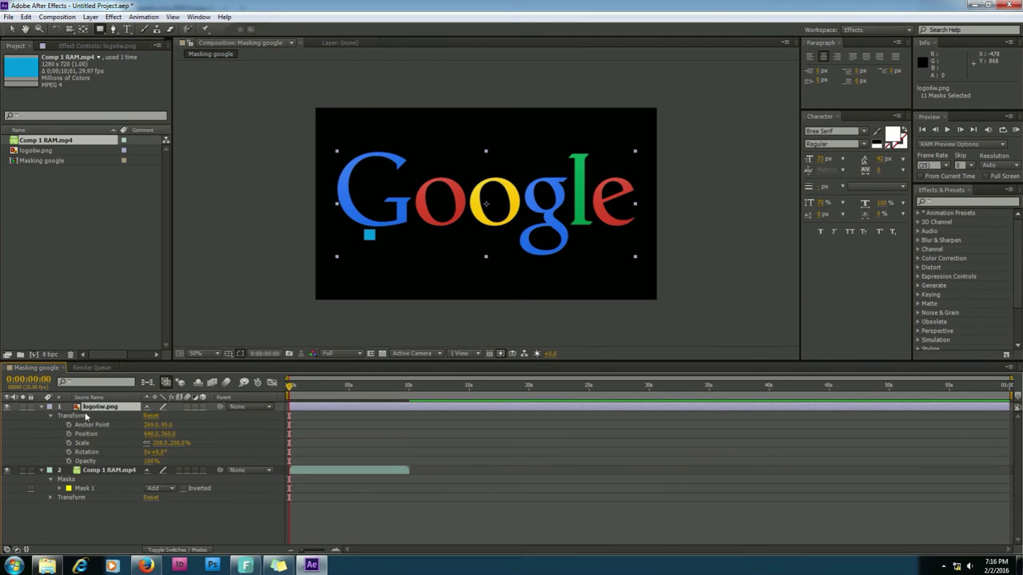
pyautogui.click(71, 479)
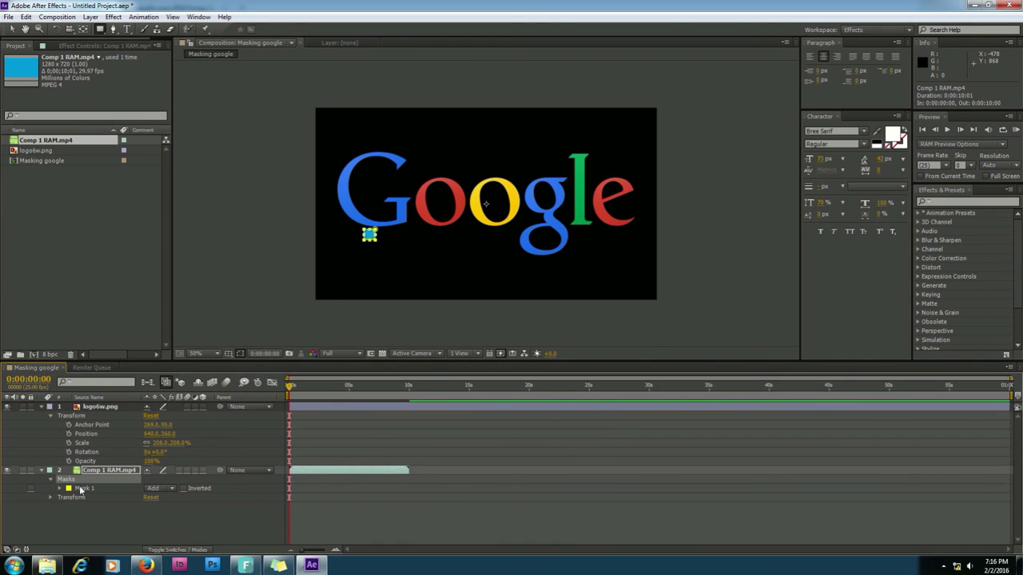
pyautogui.hotkey('ctrl', 'v')
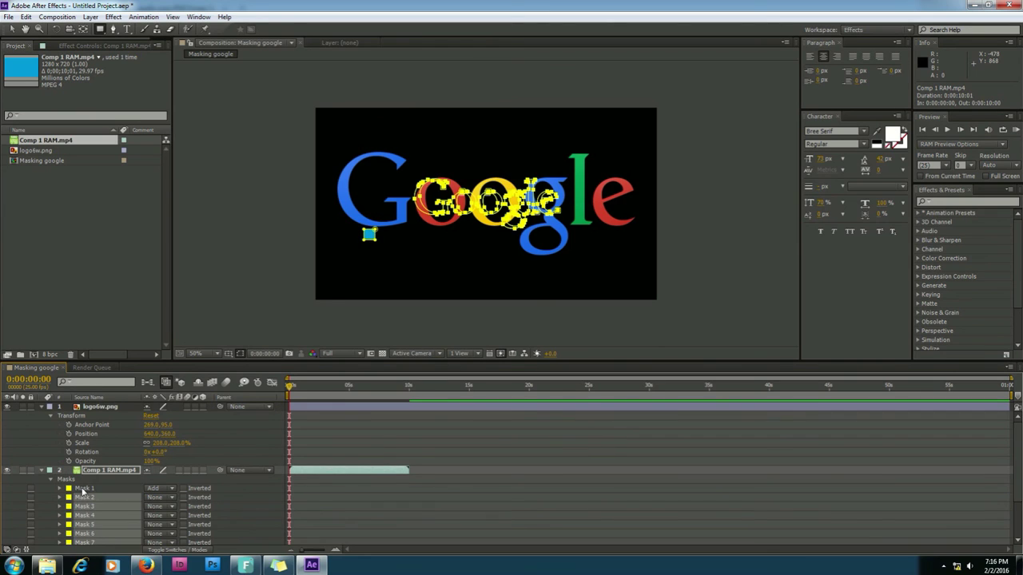
pyautogui.click(82, 490)
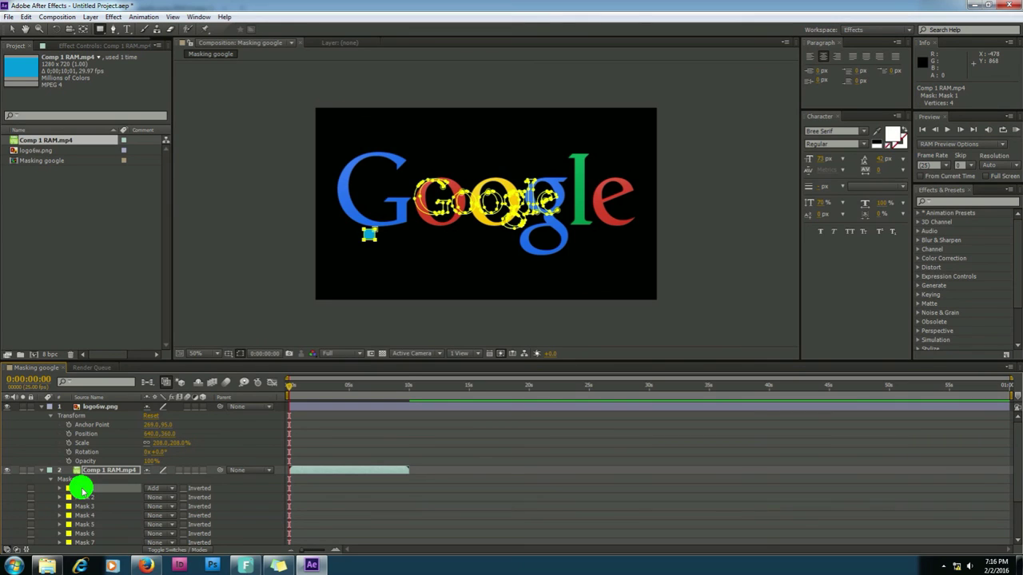
# Step: Delete the temporary rectangle mask and the logo6w.png layer
pyautogui.press('Delete')
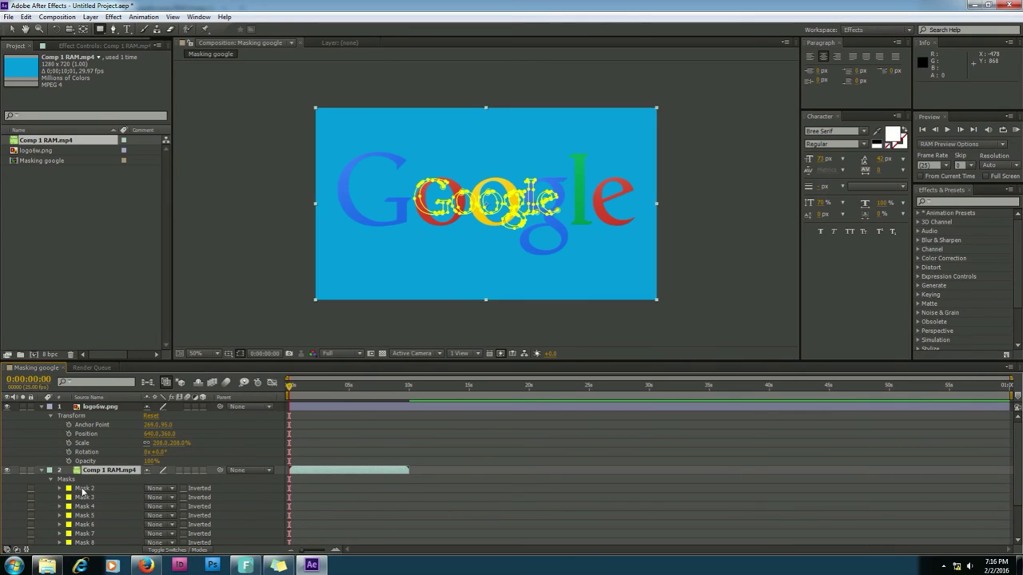
pyautogui.click(90, 408)
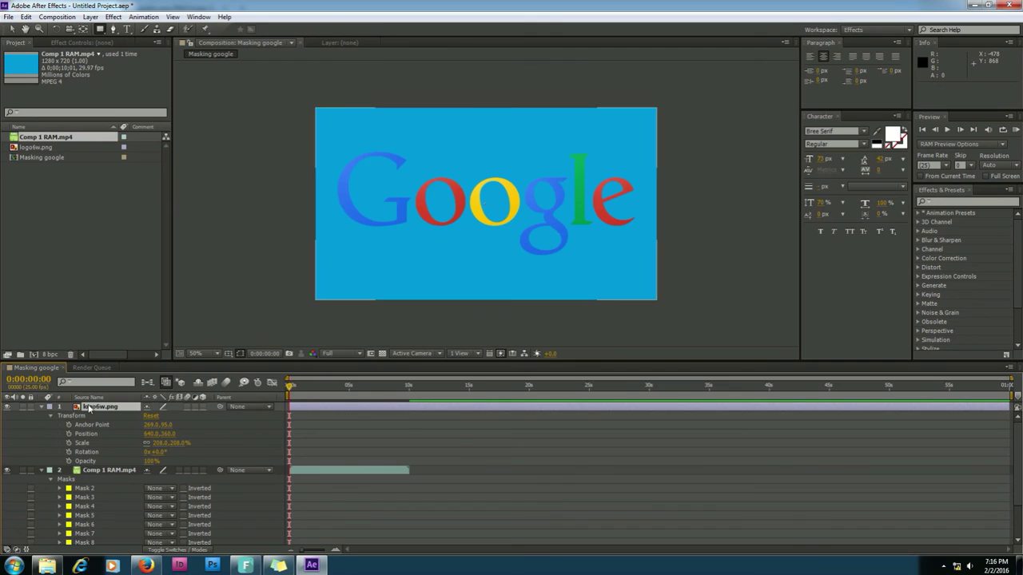
pyautogui.press('Delete')
pyautogui.click(85, 426)
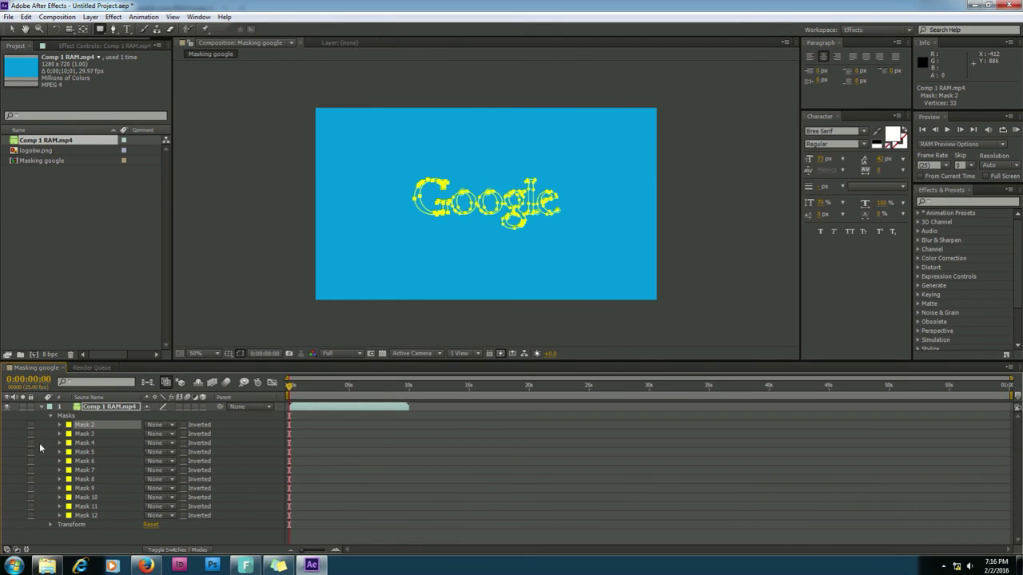
# Step: Try scaling the video layer to 172%, then undo it
pyautogui.click(64, 417)
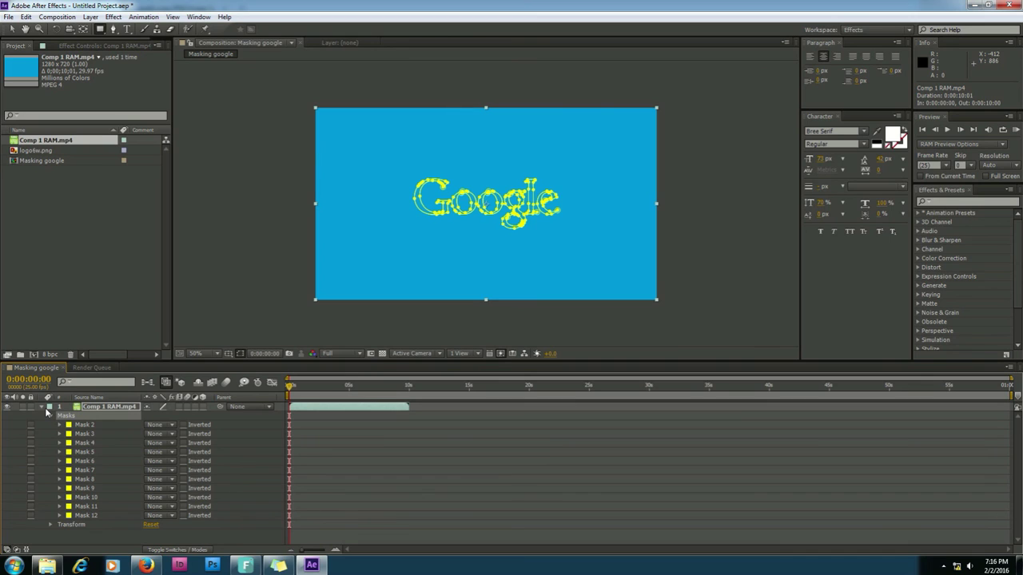
pyautogui.click(51, 525)
pyautogui.moveTo(174, 524); pyautogui.dragTo(211, 520)
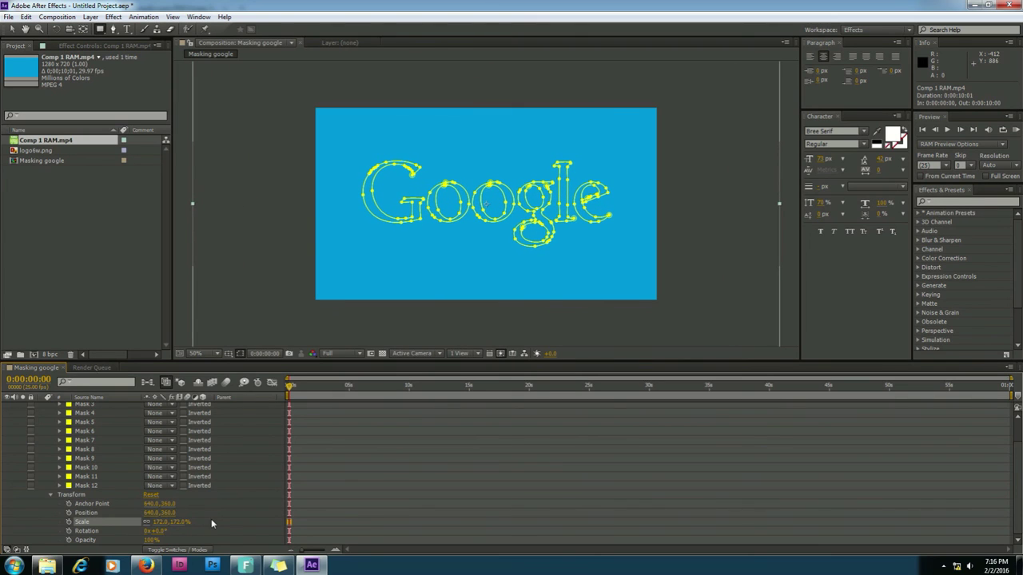
pyautogui.hotkey('ctrl', 'z')
# Step: Select Masks 2–12 on the Comp 1 RAM.mp4 layer
pyautogui.scroll(2, 171, 486)
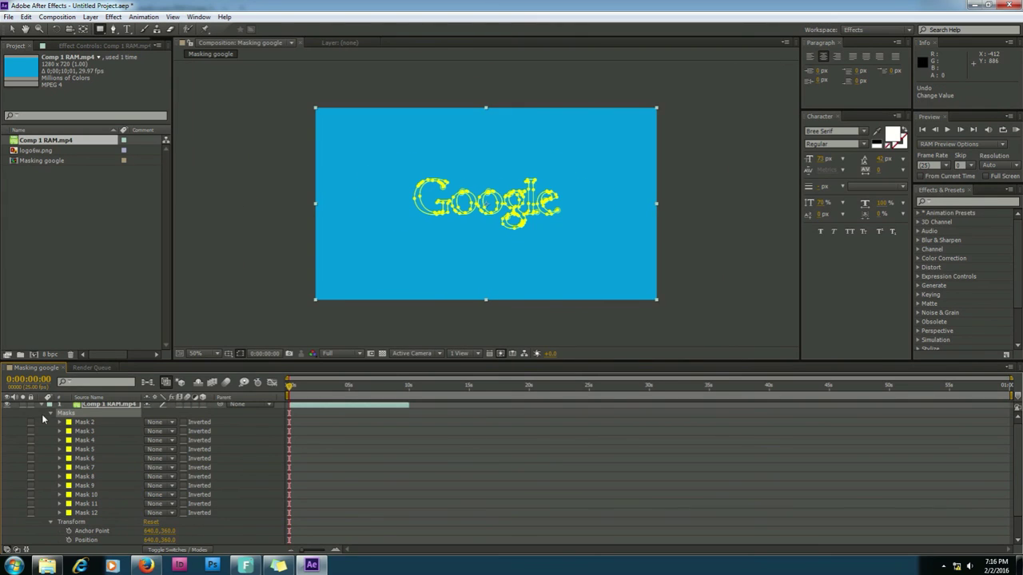
pyautogui.click(84, 422)
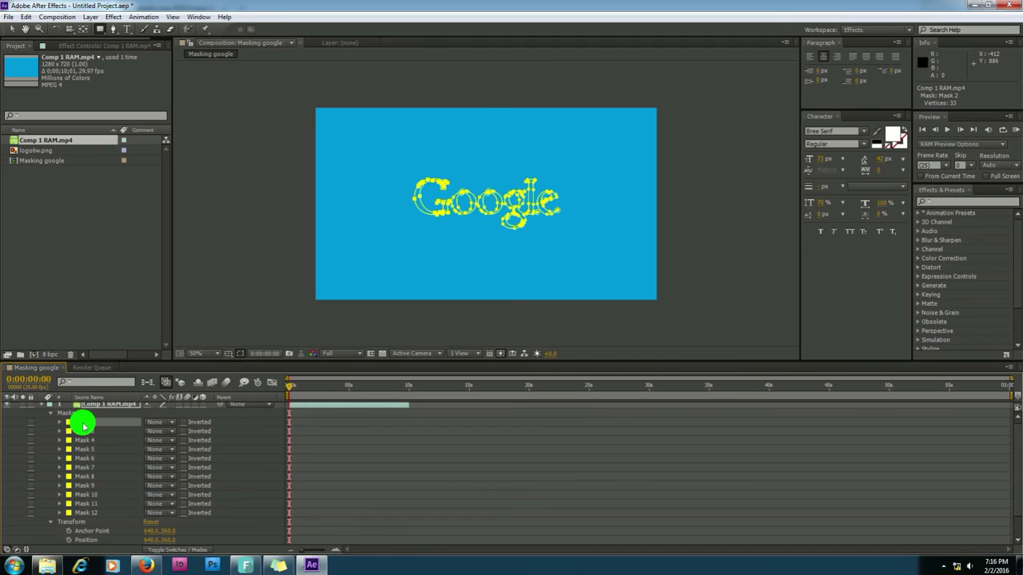
pyautogui.keyDown('shift'); pyautogui.click(83, 513); pyautogui.keyUp('shift')
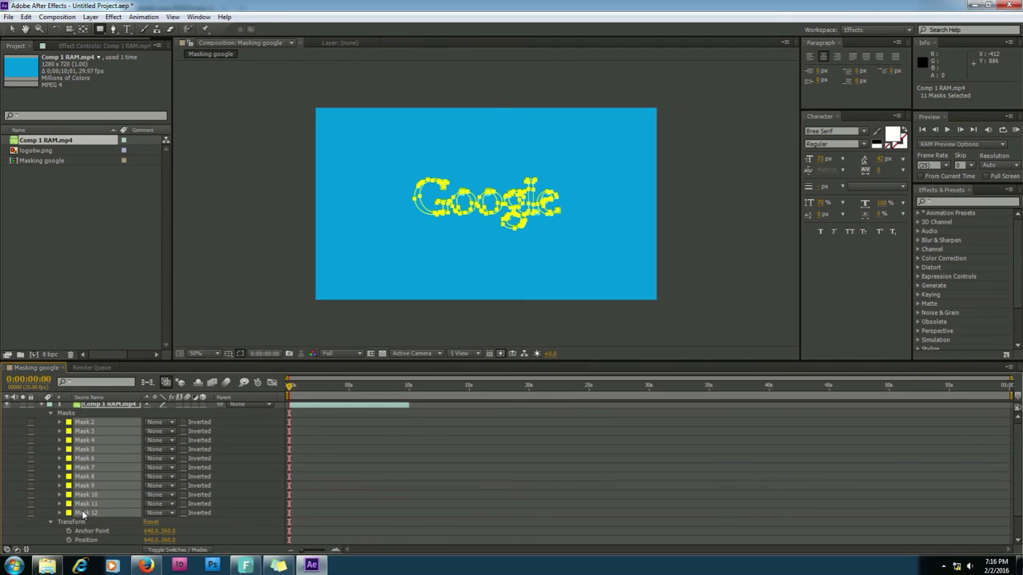
# Step: Set all selected letter masks to Add mode
pyautogui.click(173, 423)
pyautogui.click(173, 444)
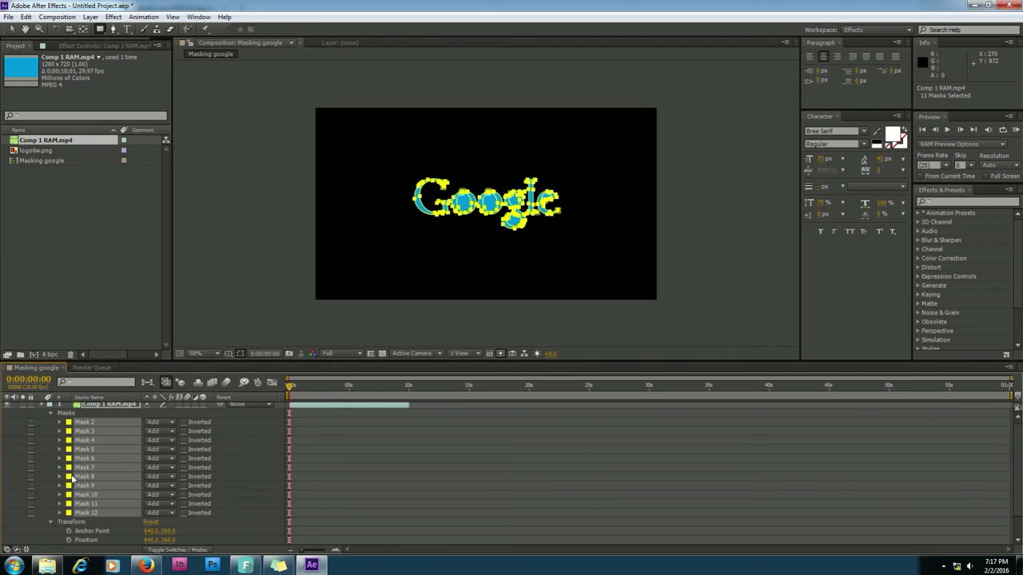
pyautogui.scroll(-1, 147, 526)
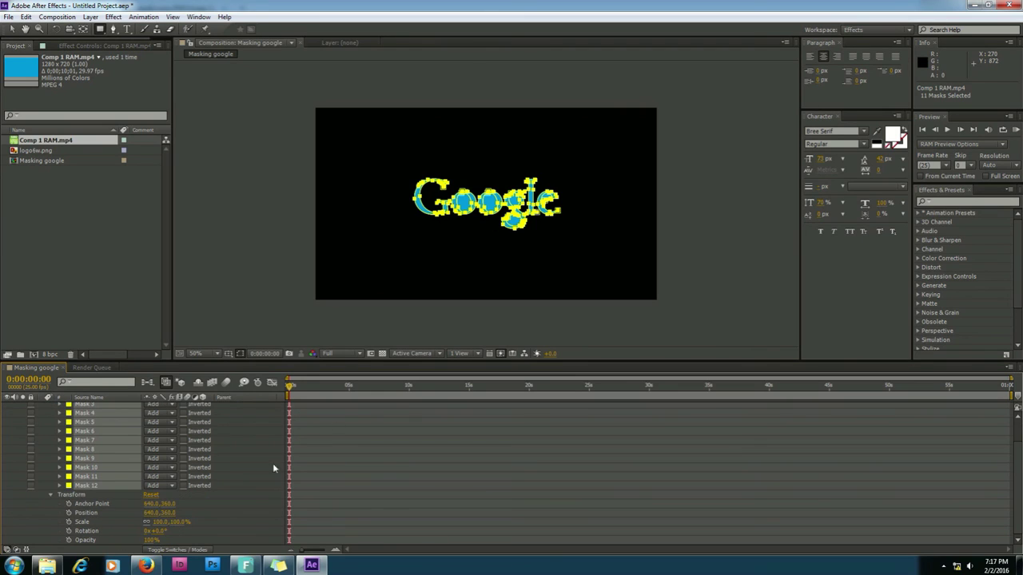
# Step: Scale the Comp 1 RAM.mp4 layer to 205% so the letters fill the frame
pyautogui.click(13, 30)
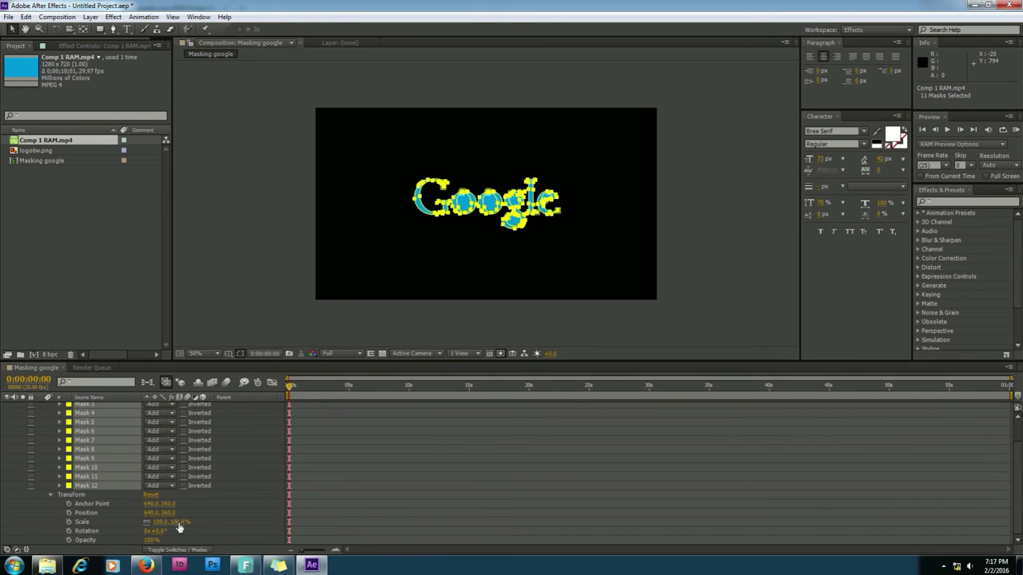
pyautogui.moveTo(178, 523); pyautogui.dragTo(229, 517)
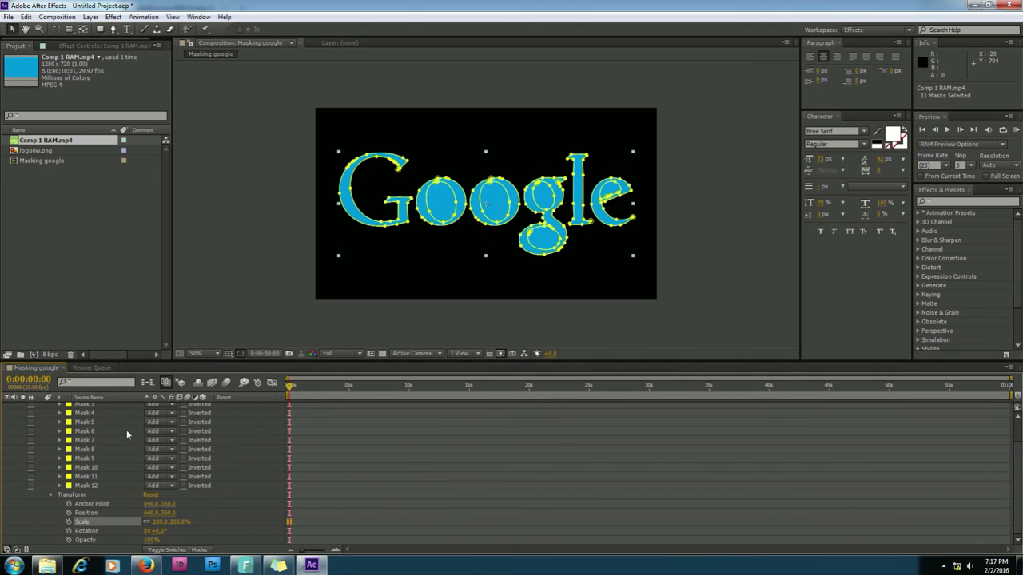
pyautogui.click(442, 273)
pyautogui.click(439, 204)
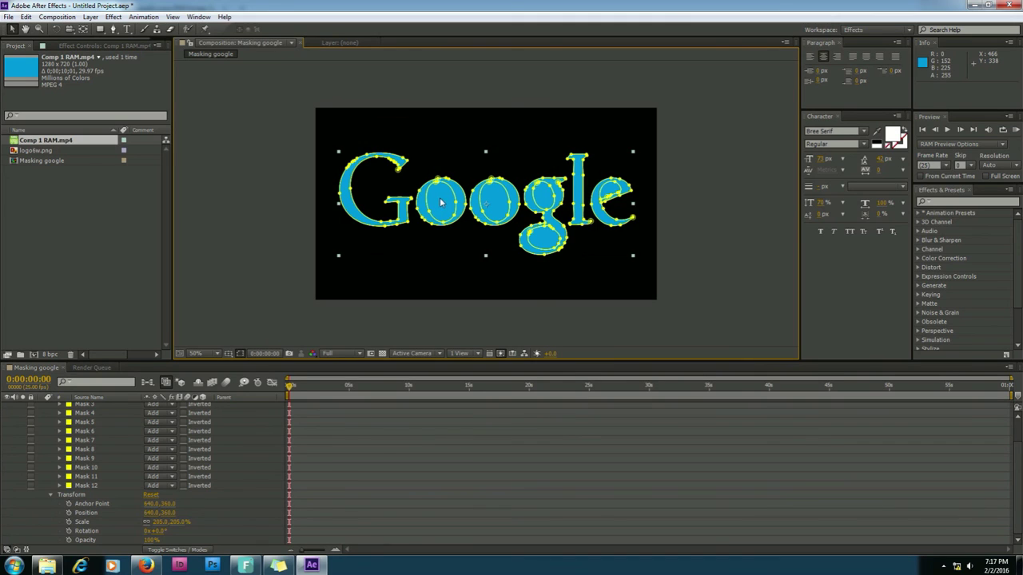
pyautogui.click(545, 232)
pyautogui.scroll(2, 96, 420)
# Step: Set Mask 5, the first o's counter, to Subtract
pyautogui.click(84, 423)
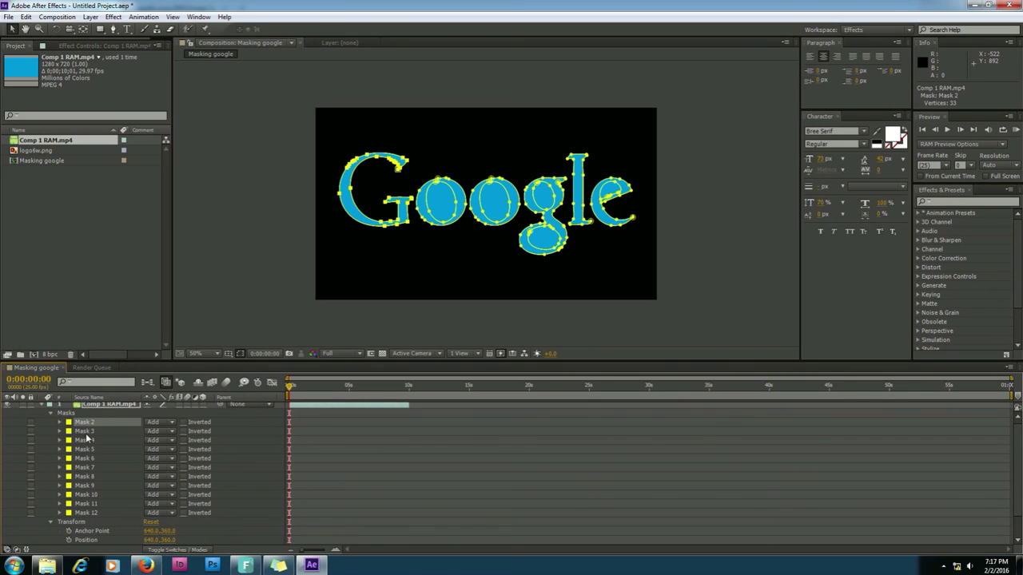
pyautogui.click(85, 431)
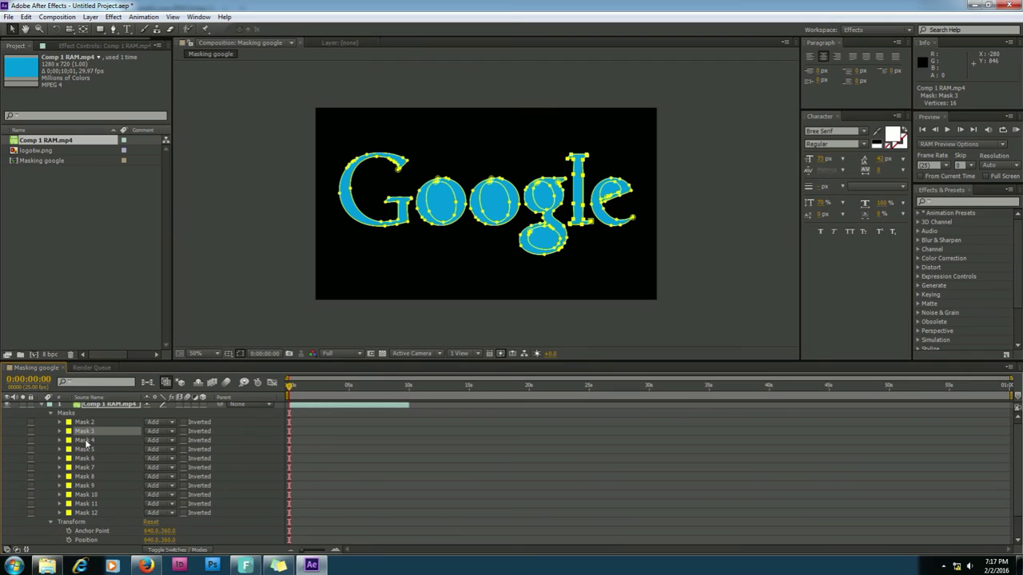
pyautogui.click(85, 440)
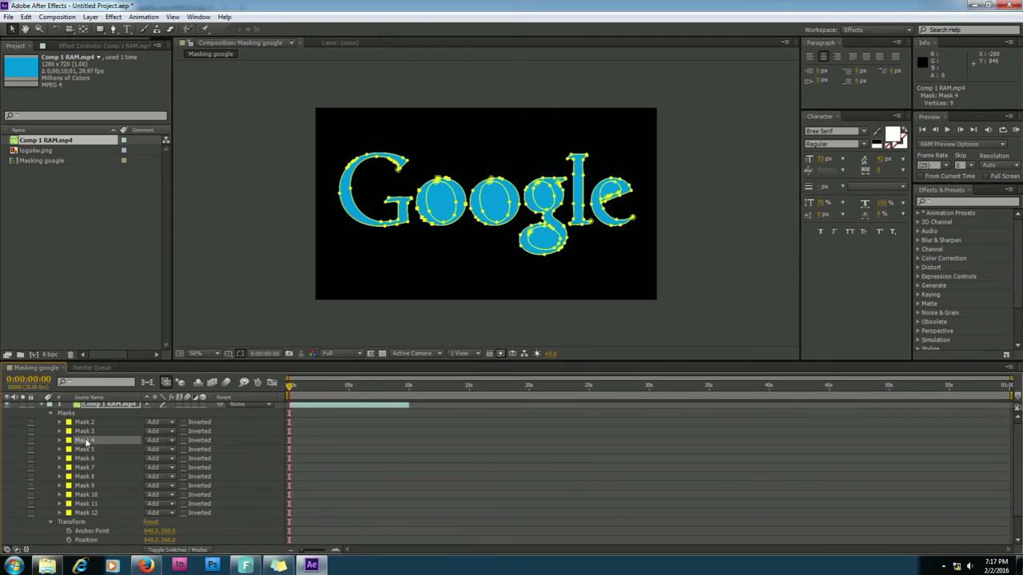
pyautogui.click(85, 449)
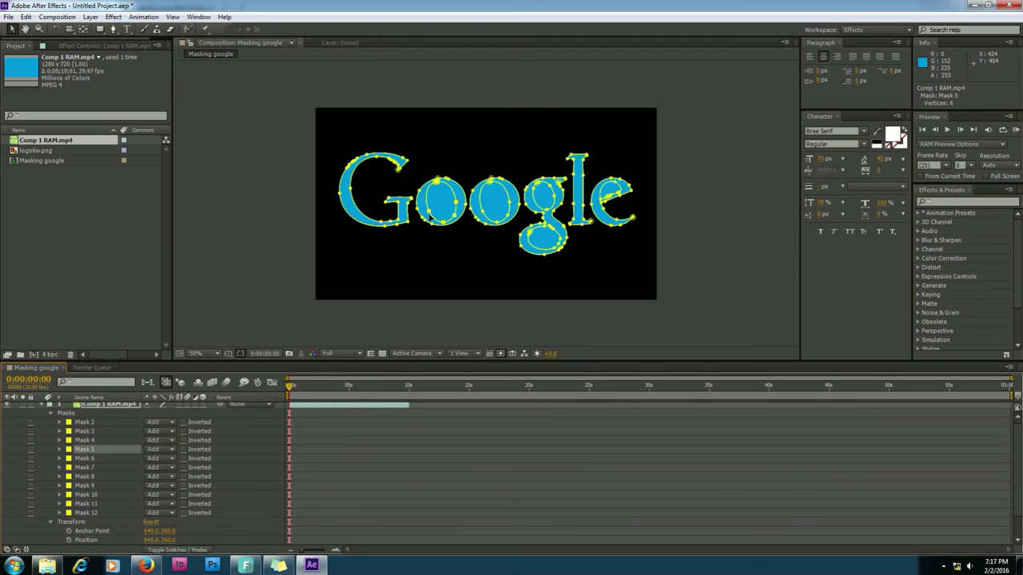
pyautogui.press('Delete')
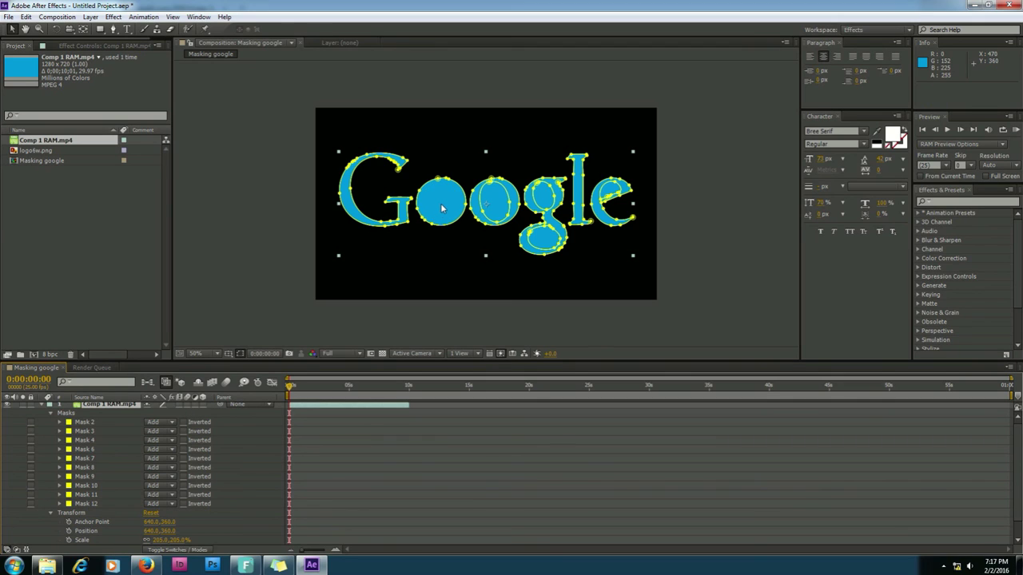
pyautogui.hotkey('ctrl', 'z')
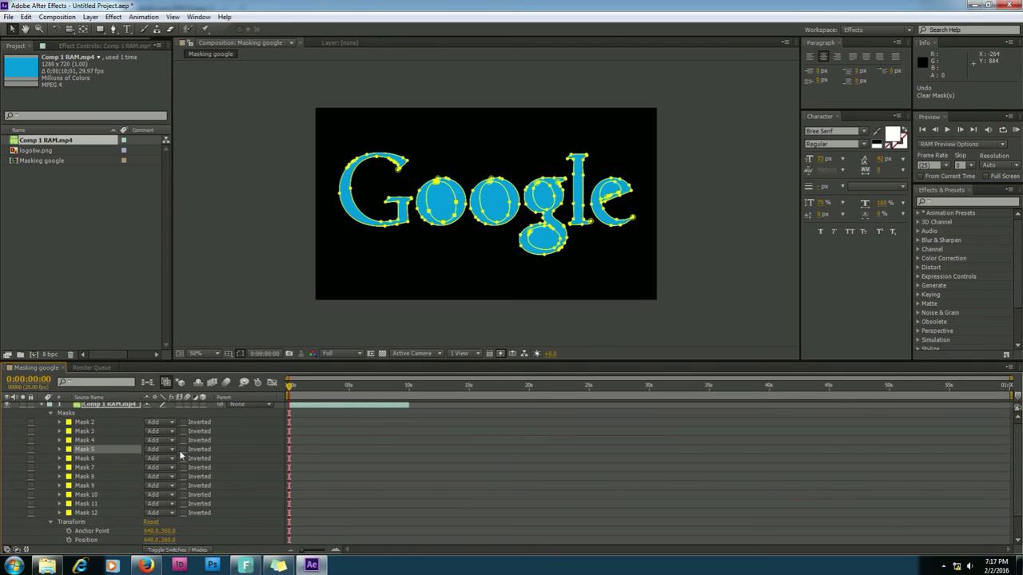
pyautogui.click(172, 450)
pyautogui.click(172, 485)
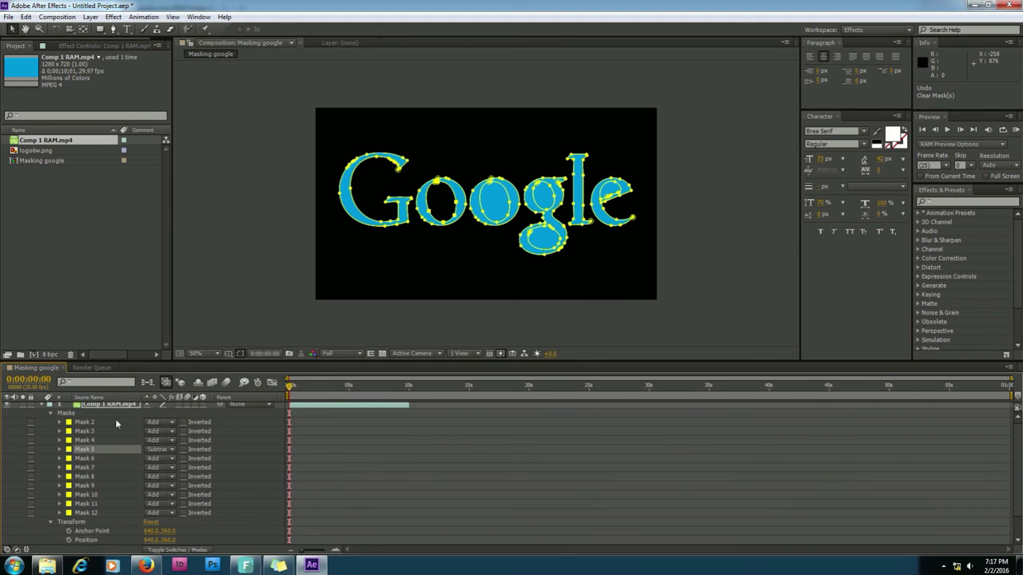
# Step: Set Masks 7 and 9, the second o's and a g counter, to Subtract
pyautogui.click(85, 460)
pyautogui.click(85, 468)
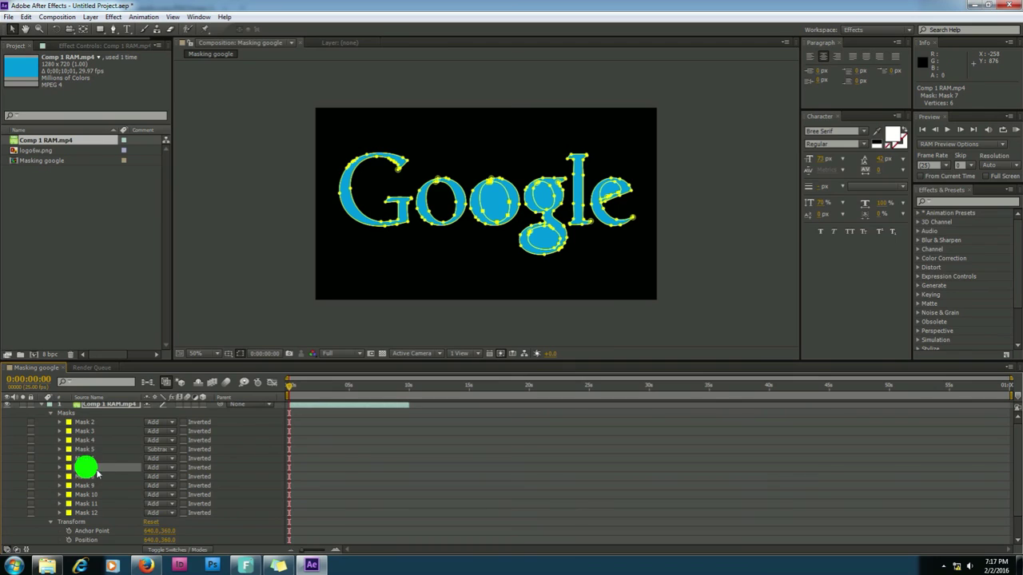
pyautogui.click(158, 468)
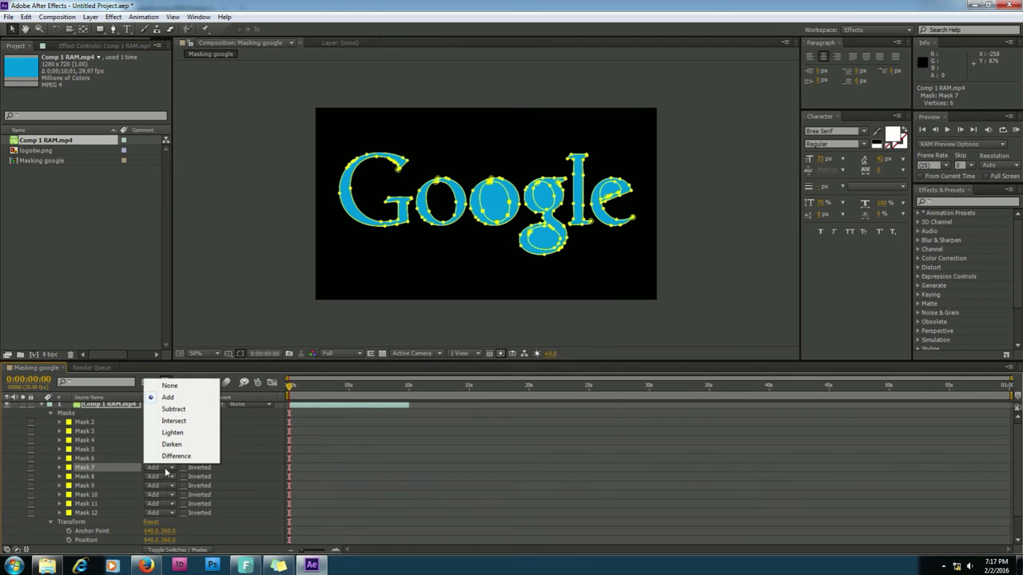
pyautogui.click(172, 409)
pyautogui.click(91, 479)
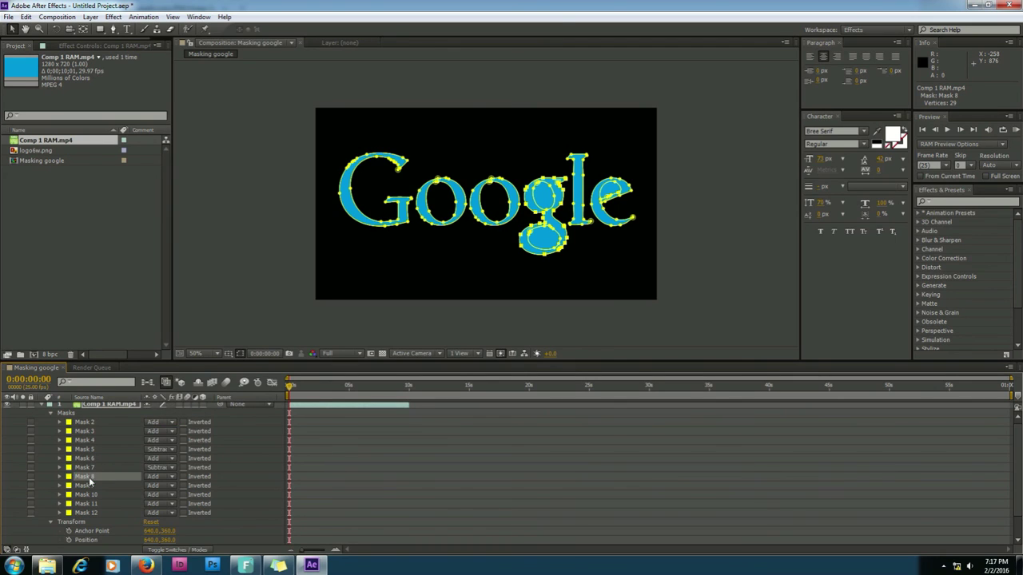
pyautogui.click(86, 485)
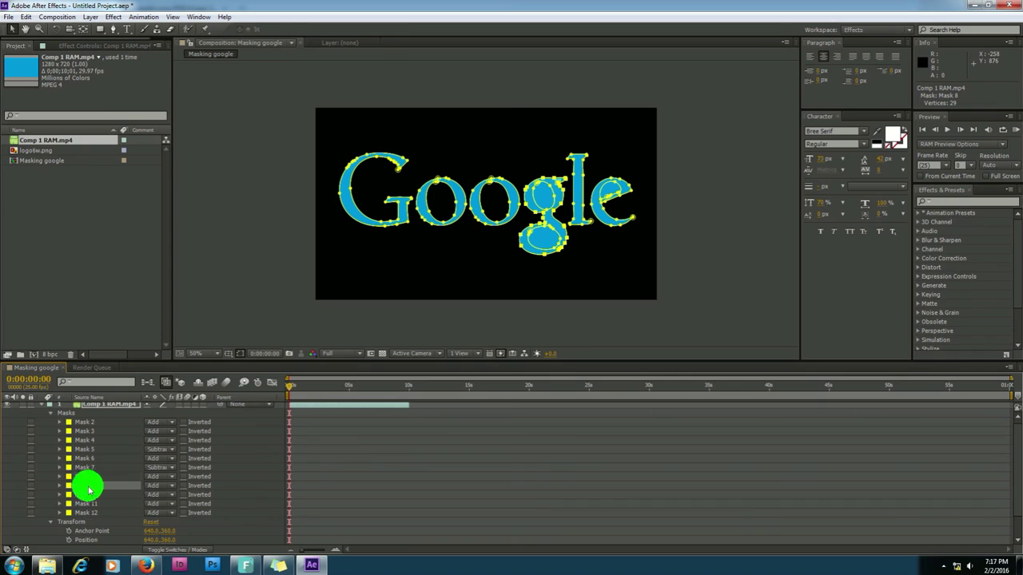
pyautogui.click(155, 486)
pyautogui.click(174, 430)
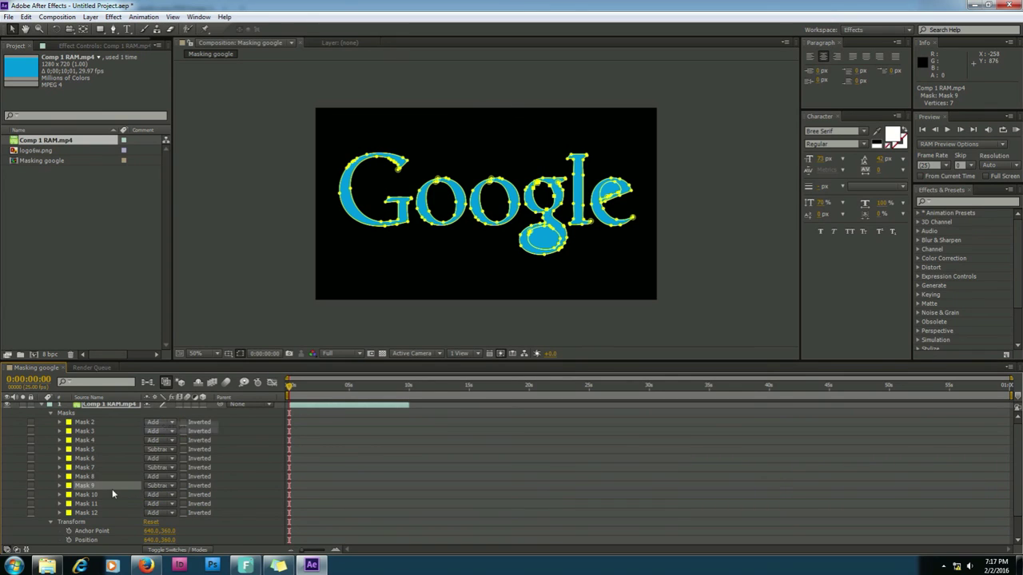
# Step: Set Masks 10 and 12, the other g counter and the e's counter, to Subtract
pyautogui.click(89, 494)
pyautogui.click(168, 497)
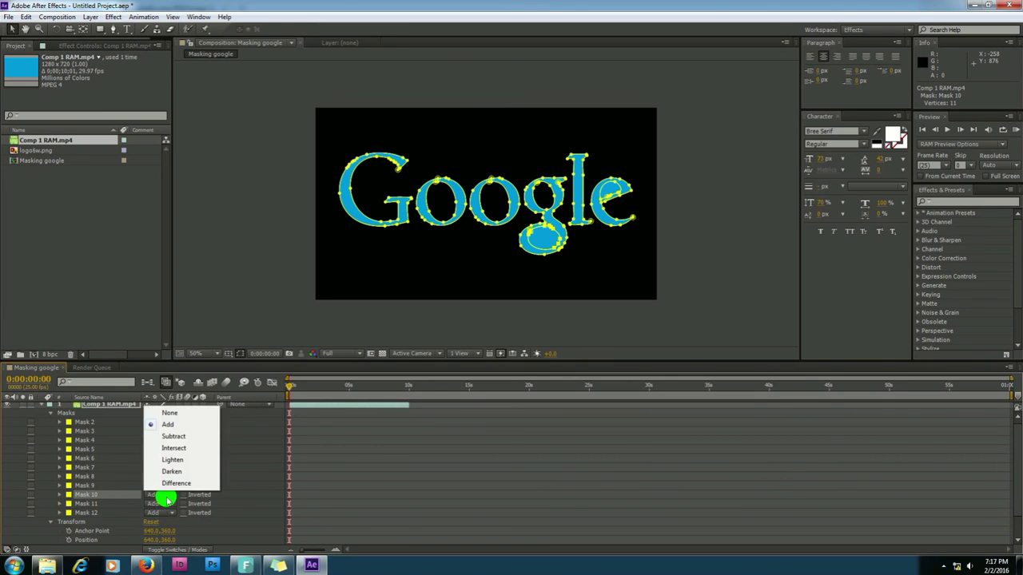
pyautogui.click(172, 431)
pyautogui.click(94, 503)
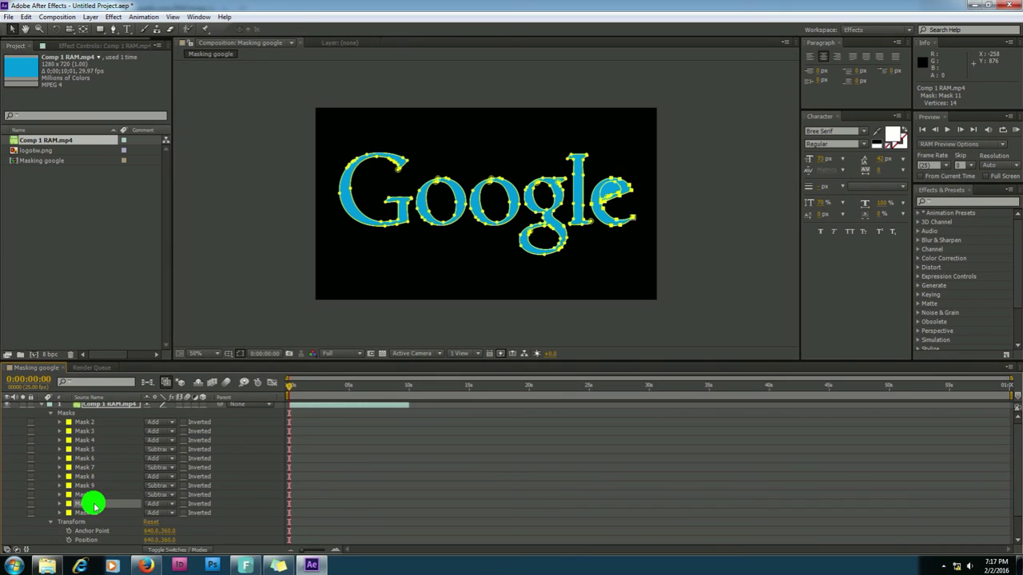
pyautogui.click(88, 516)
pyautogui.click(167, 512)
pyautogui.click(171, 454)
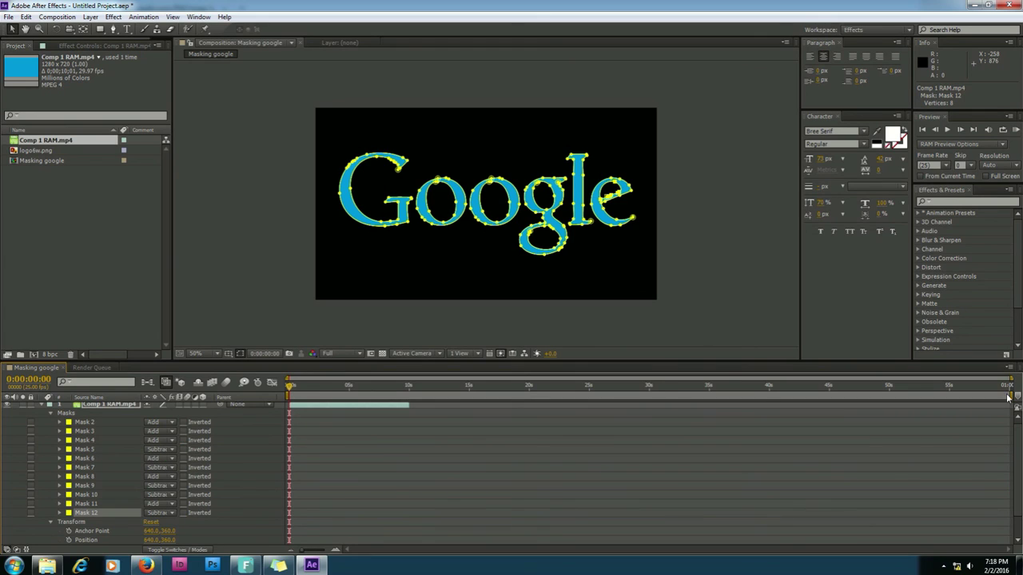
# Step: End the work area at about 10 seconds, preview the masked Google animation, and collapse the layer properties
pyautogui.moveTo(1012, 394); pyautogui.dragTo(409, 432)
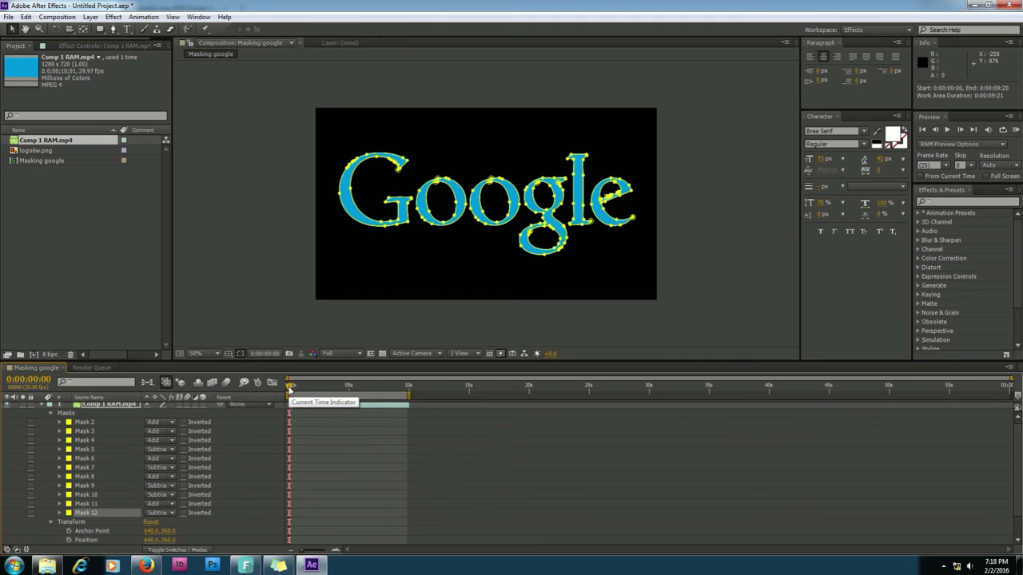
pyautogui.press('space')
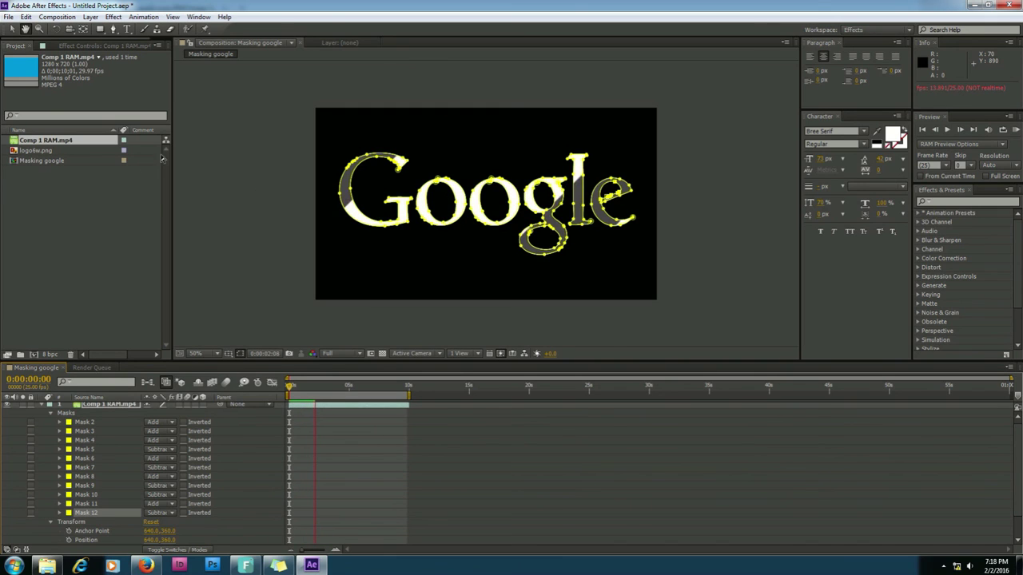
pyautogui.click(42, 407)
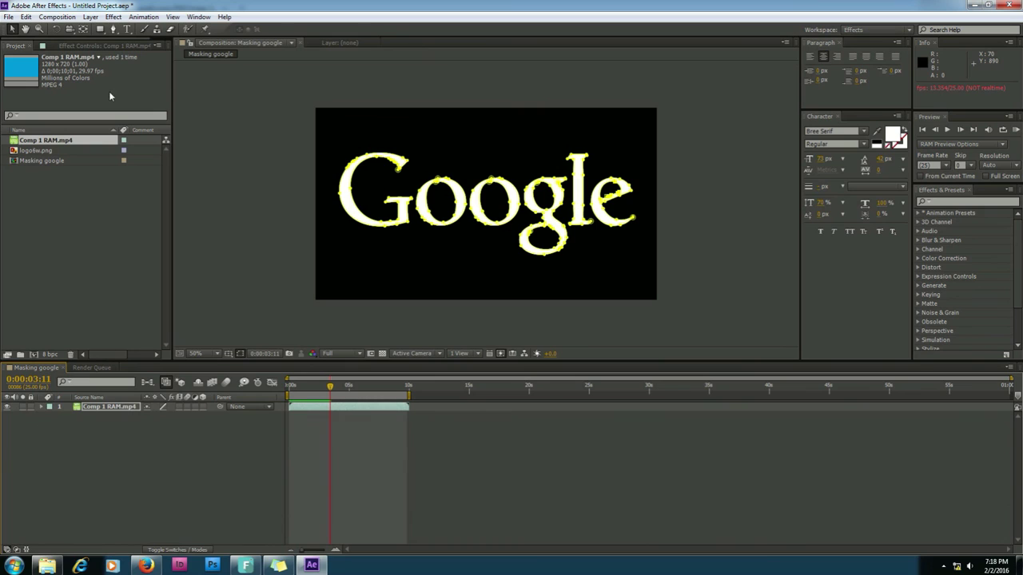
# Step: Create a 1280×720 solid, Royal Blue Solid 1, with its colour sampled from the blue Google letters
pyautogui.click(90, 17)
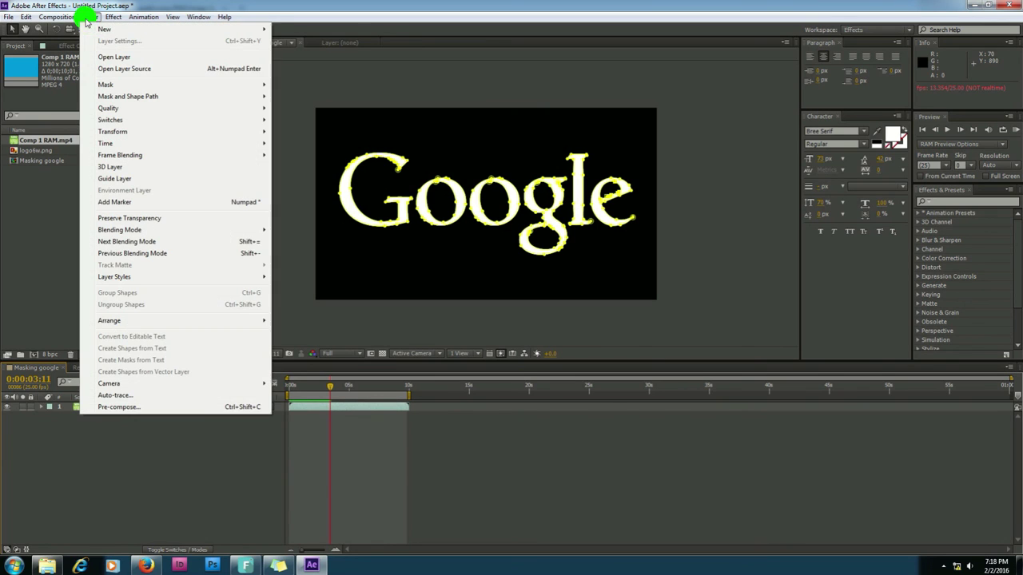
pyautogui.click(330, 389)
pyautogui.moveTo(330, 389); pyautogui.dragTo(298, 389)
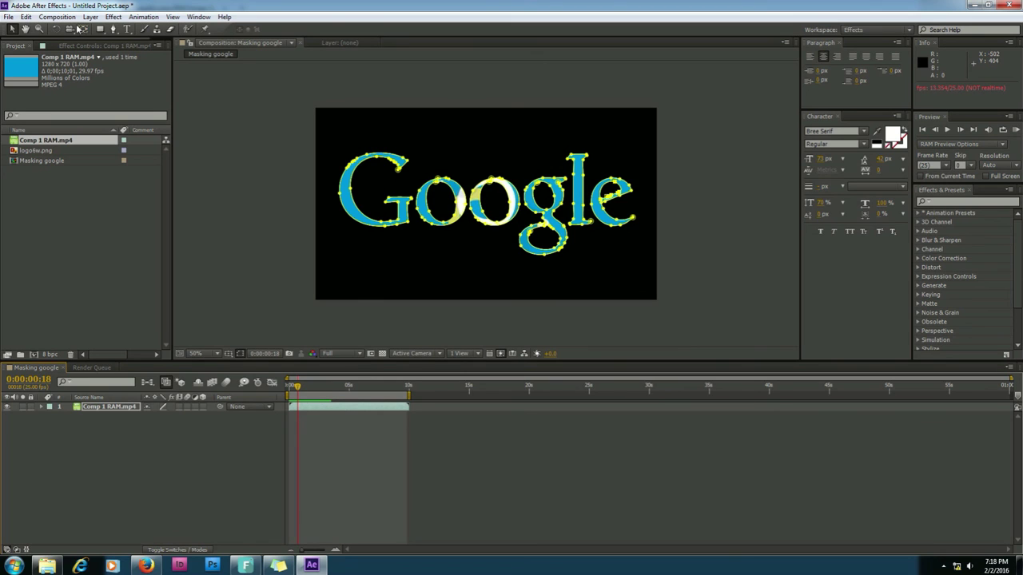
pyautogui.click(90, 16)
pyautogui.moveTo(141, 30)
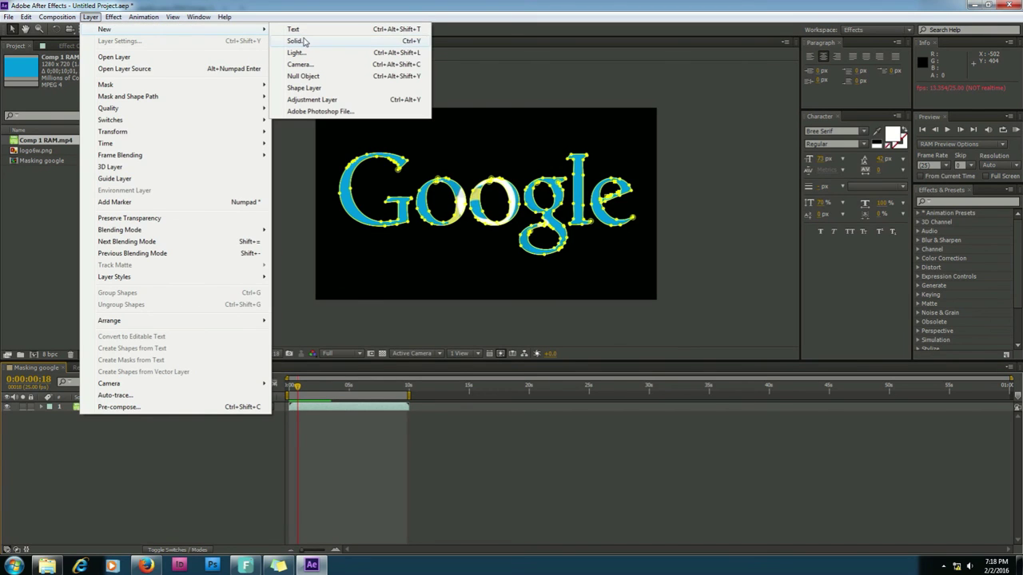
pyautogui.click(295, 40)
pyautogui.click(306, 416)
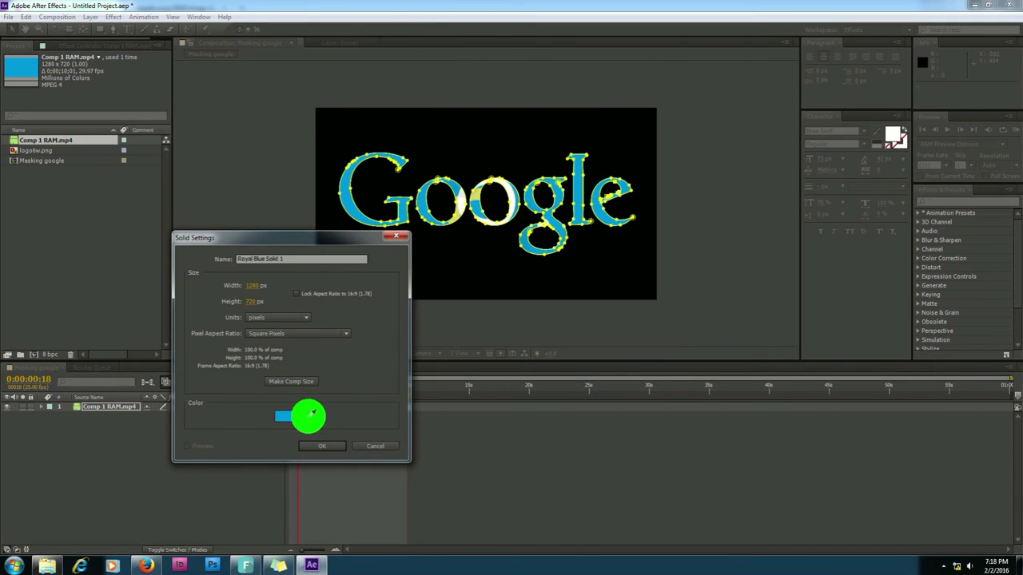
pyautogui.click(352, 192)
pyautogui.click(347, 198)
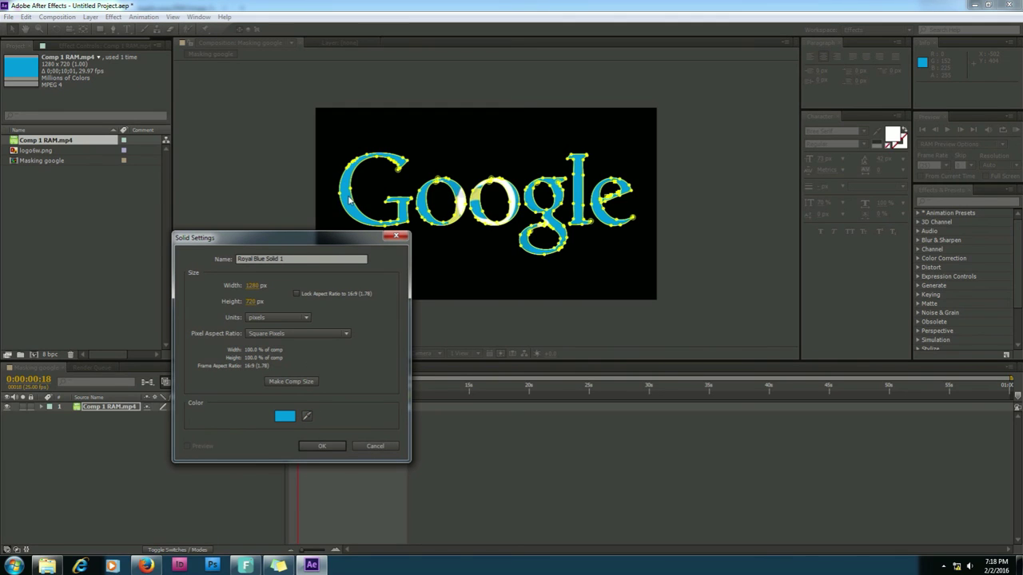
pyautogui.click(327, 447)
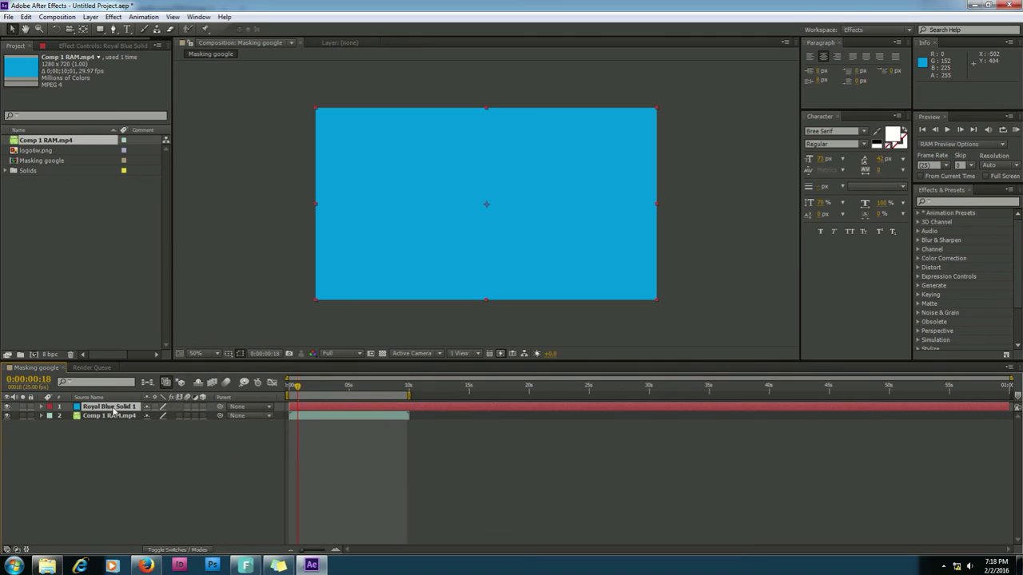
# Step: Move Royal Blue Solid 1 beneath Comp 1 RAM.mp4 and preview the result from 0 seconds
pyautogui.moveTo(114, 407); pyautogui.dragTo(112, 421)
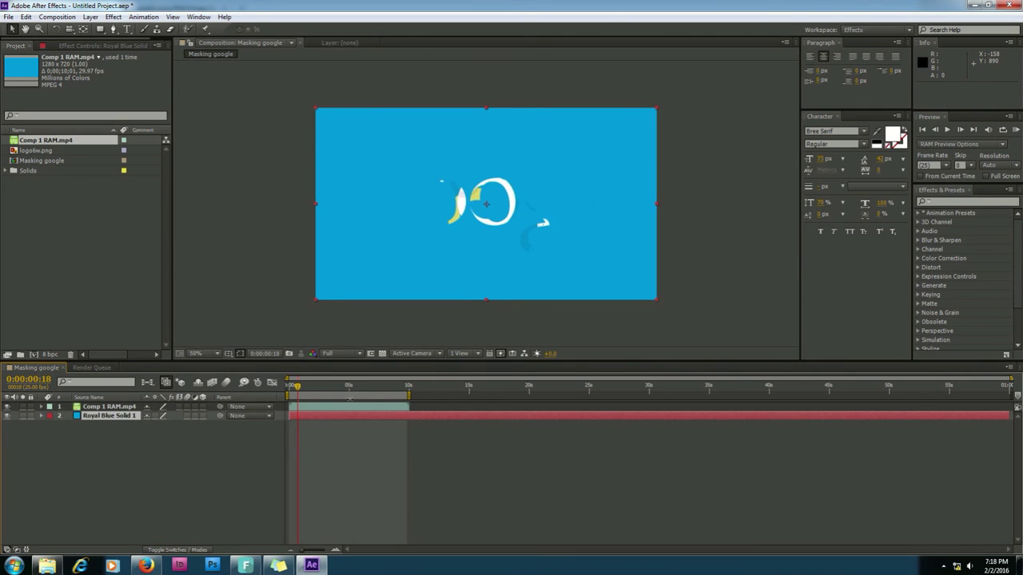
pyautogui.moveTo(297, 388); pyautogui.dragTo(261, 391)
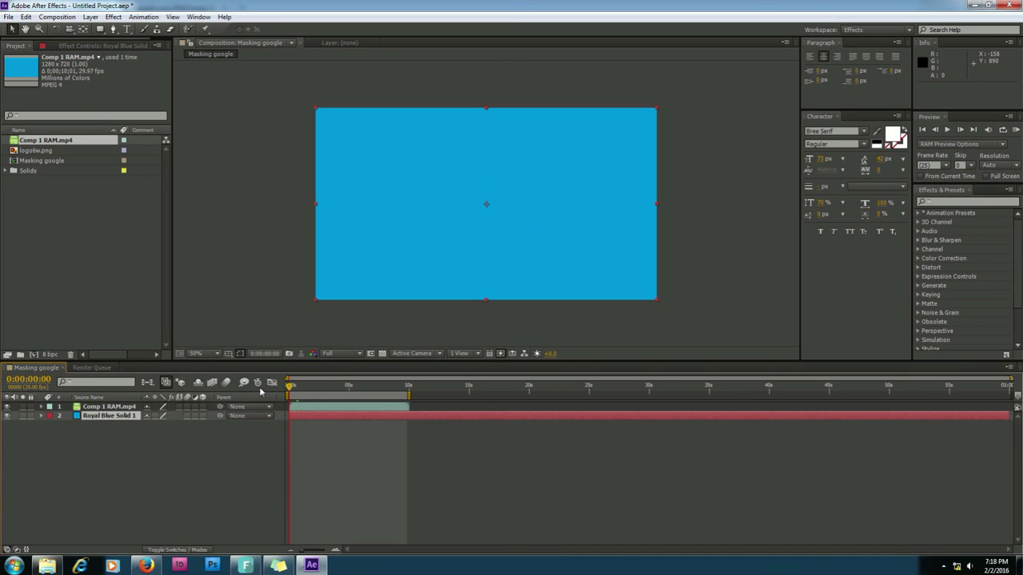
pyautogui.press('space')
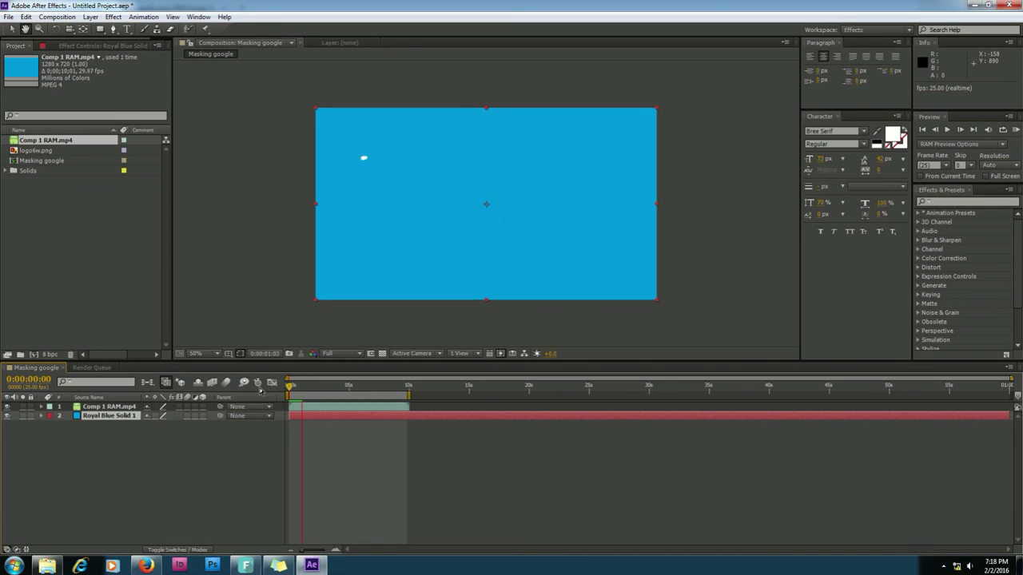